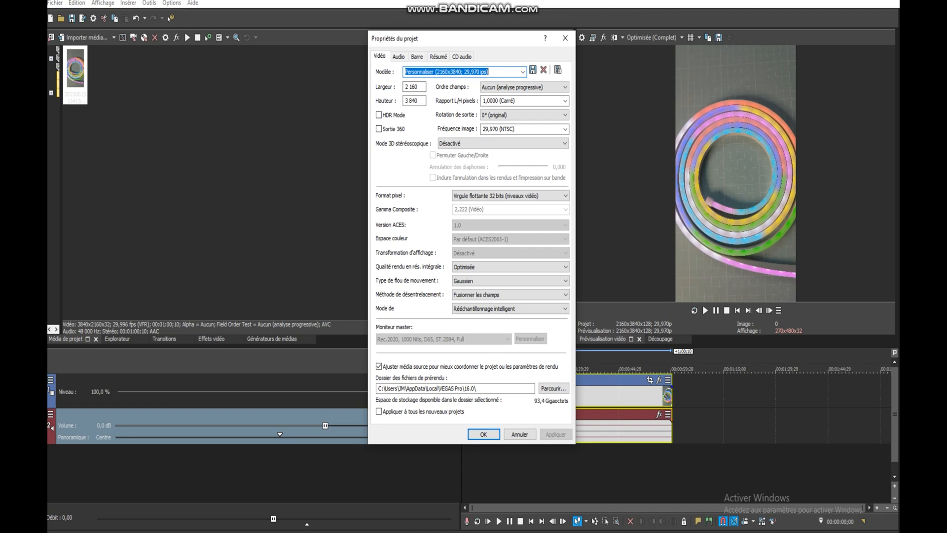
Set the project's video size to 1080 wide by 1920 high in the project properties and apply it
left_click(522, 71)
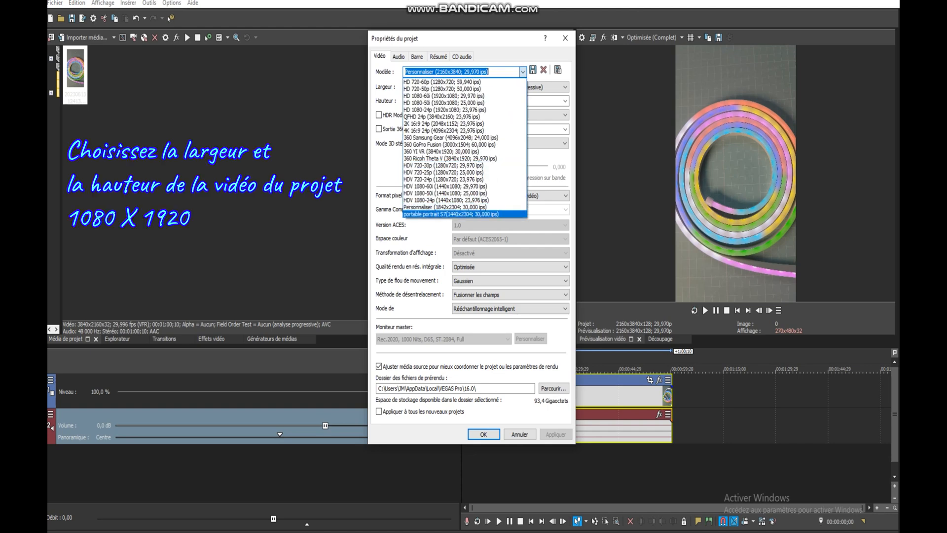
left_click(522, 72)
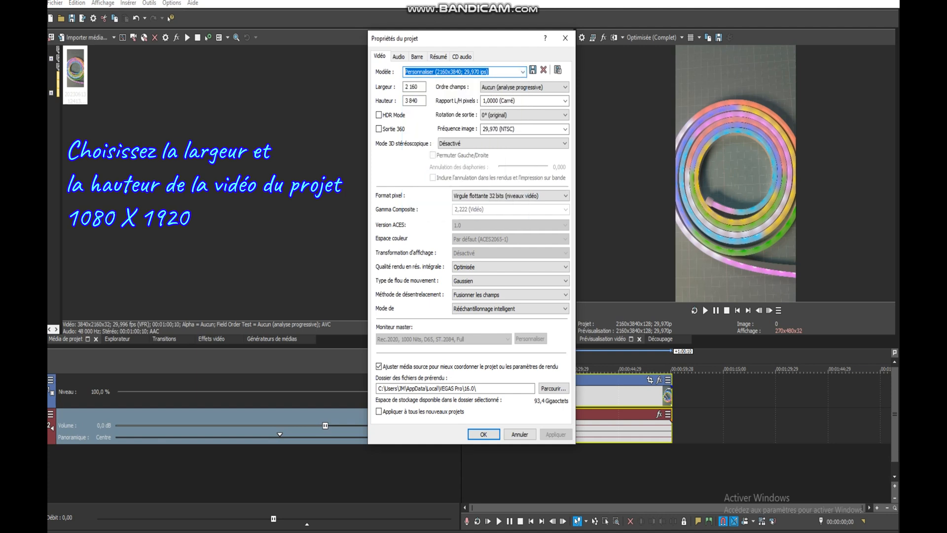
left_click(413, 87)
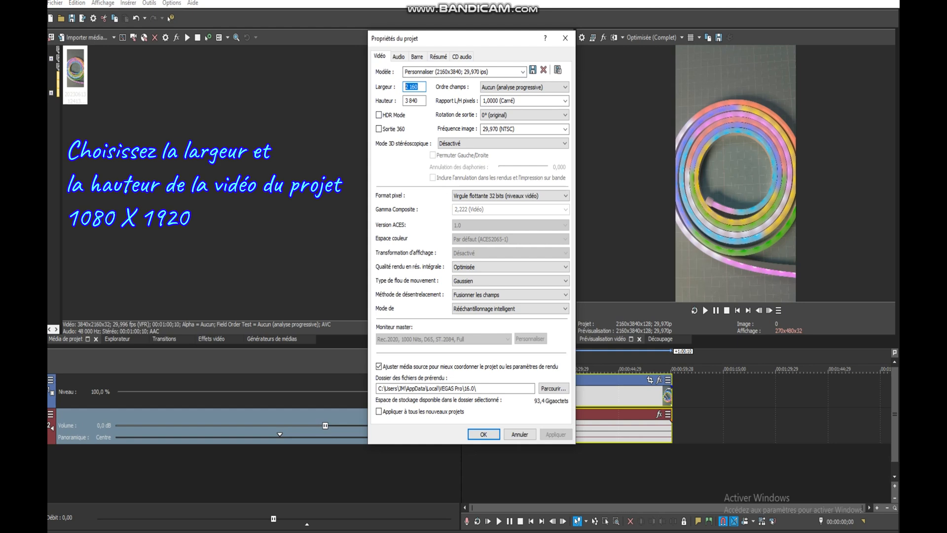
type("1080")
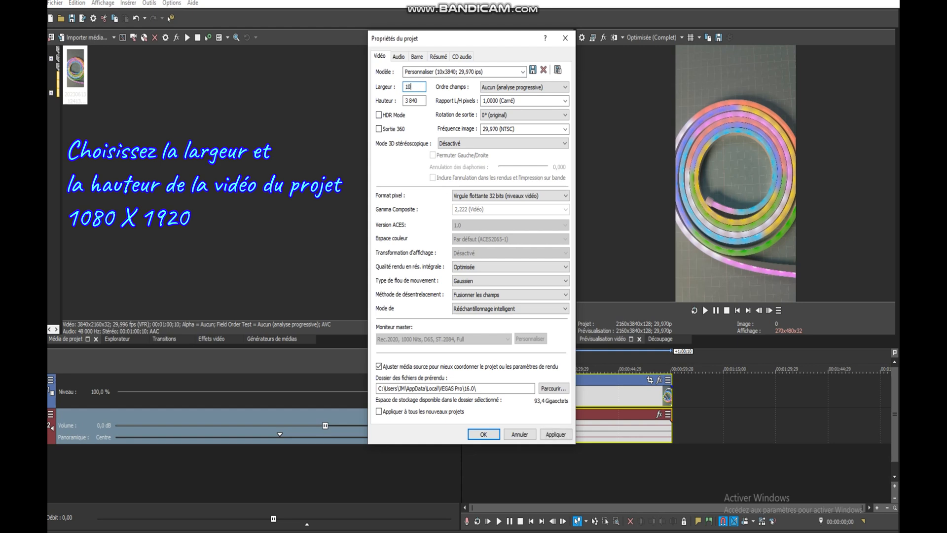
key("Tab")
type("1920")
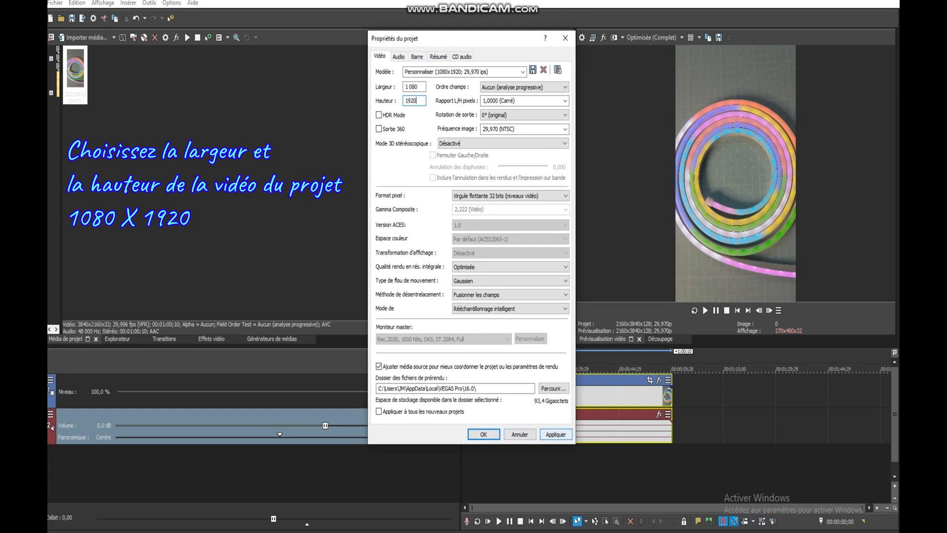
left_click(556, 434)
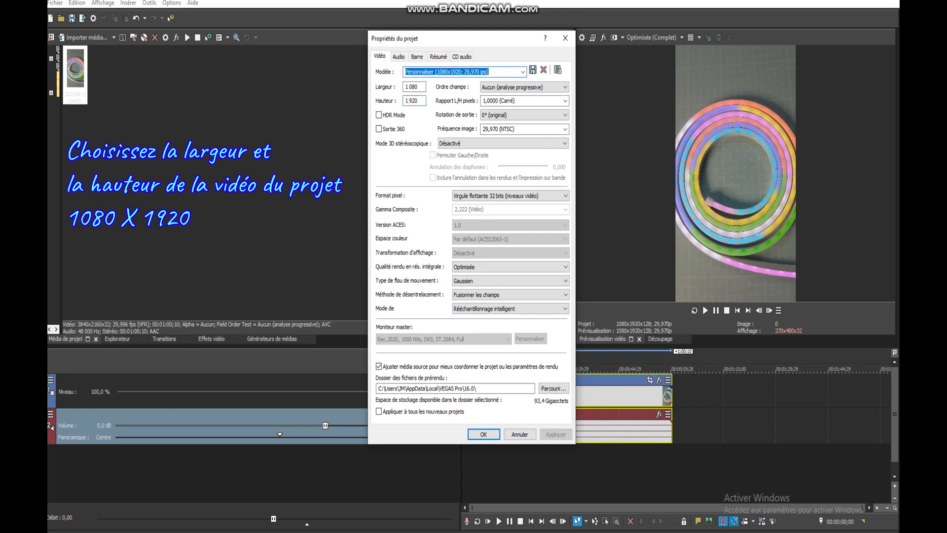
left_click(483, 434)
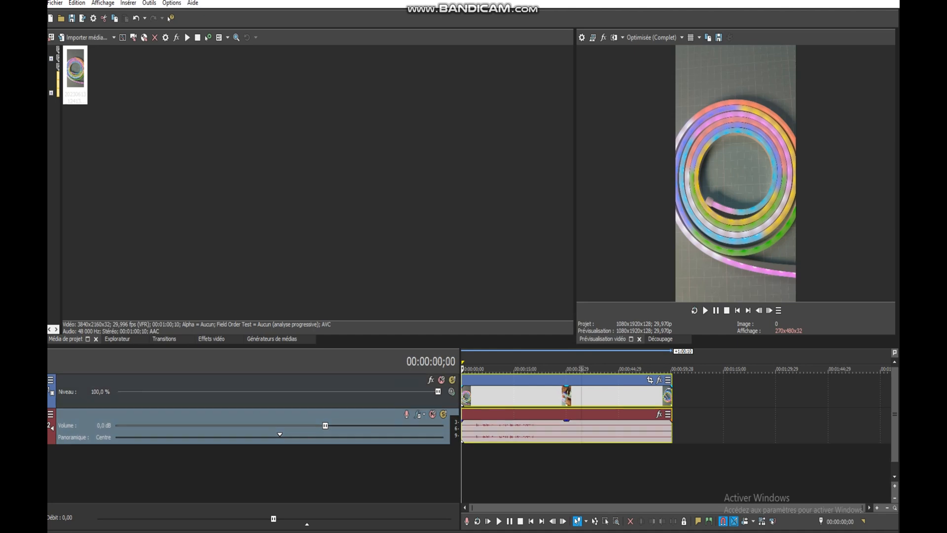
Start rendering the project as MAGIX AVC/AAC MP4 with the template Internet HD 1080p 29,97 fps (Intel QSV)
left_click(581, 396)
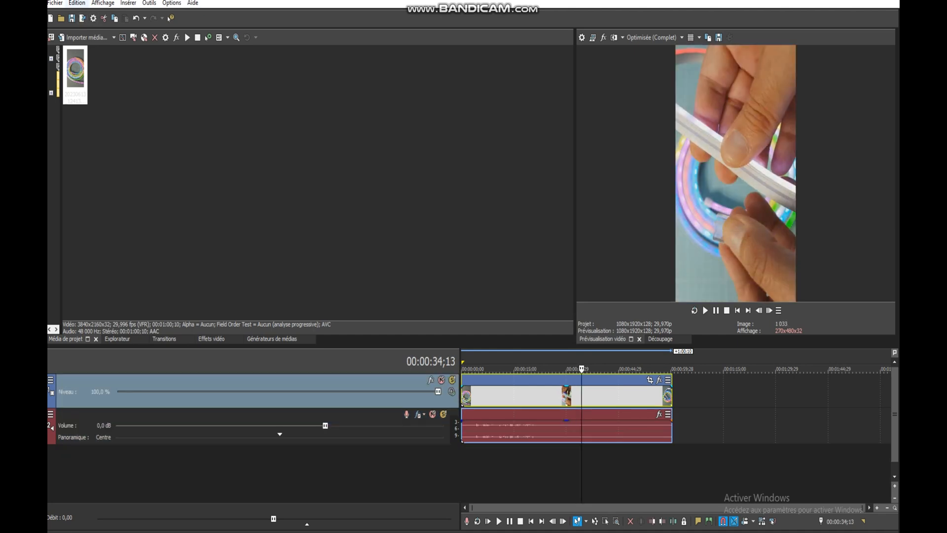
left_click(55, 3)
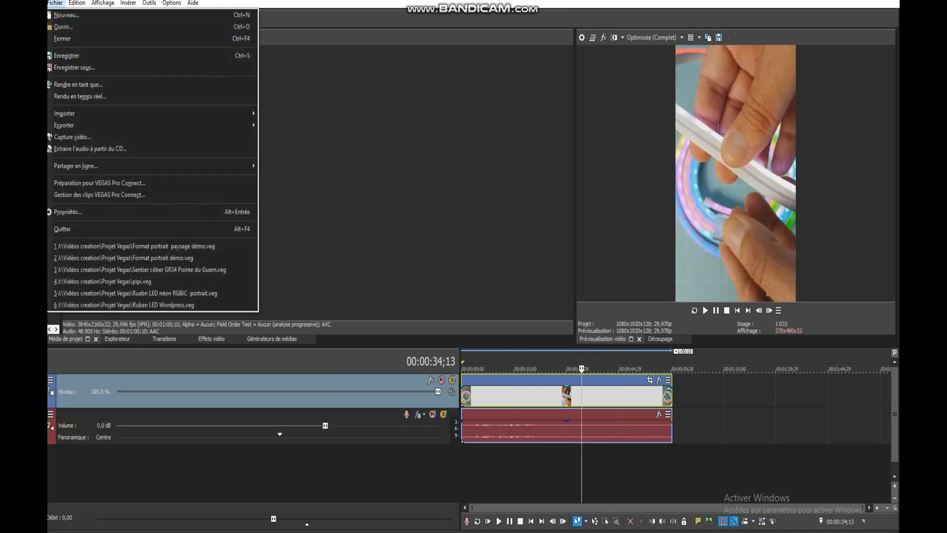
left_click(78, 85)
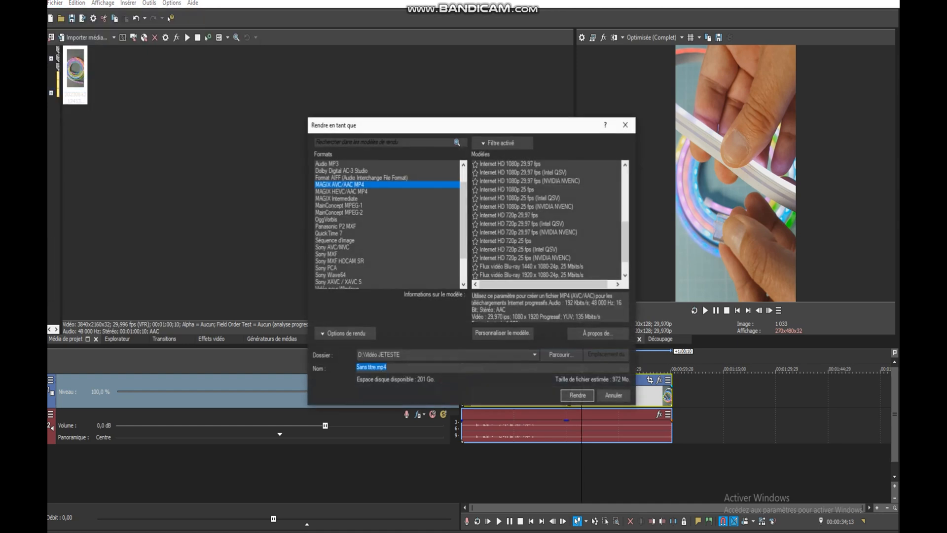
scroll(547, 219, "up", 3)
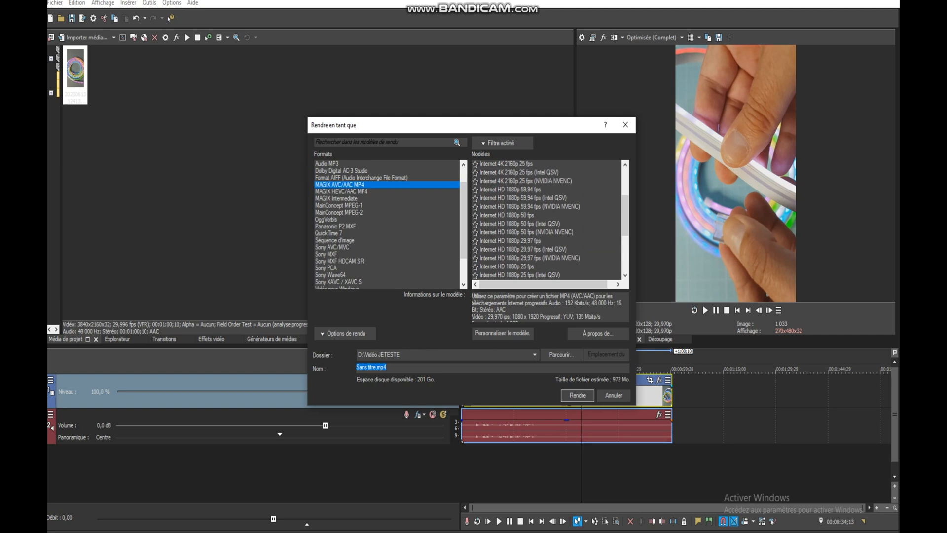
left_click(522, 250)
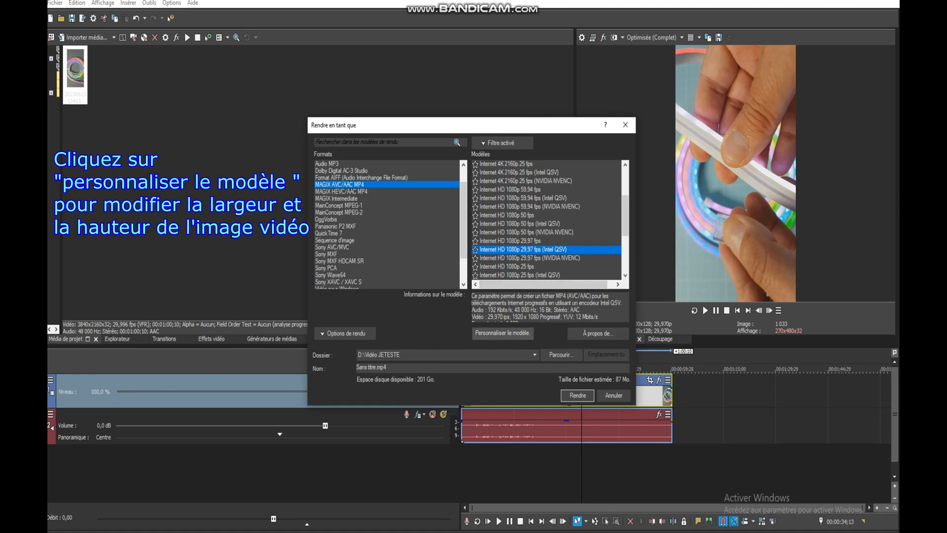
Customize the render template with a custom frame size matching the 1080 × 1920 portrait project and accept the settings
left_click(502, 333)
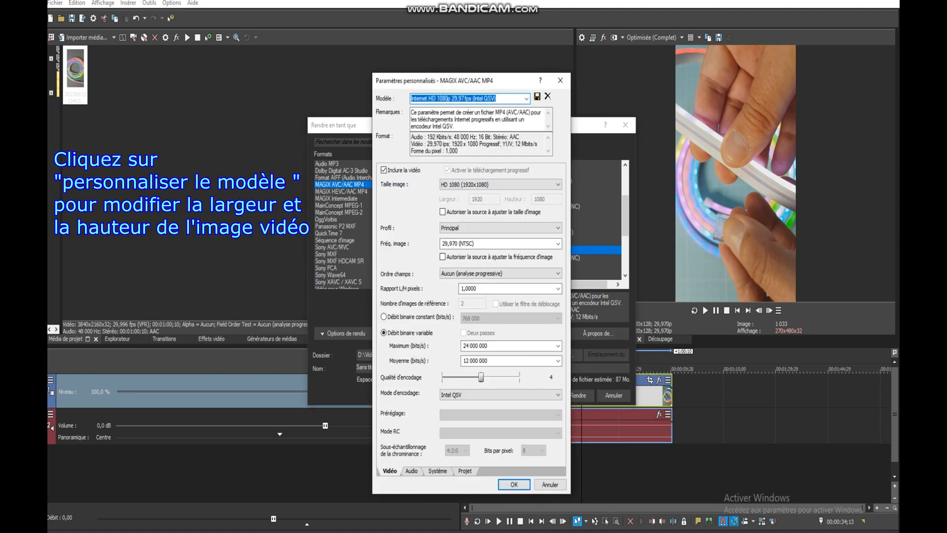
left_click(557, 184)
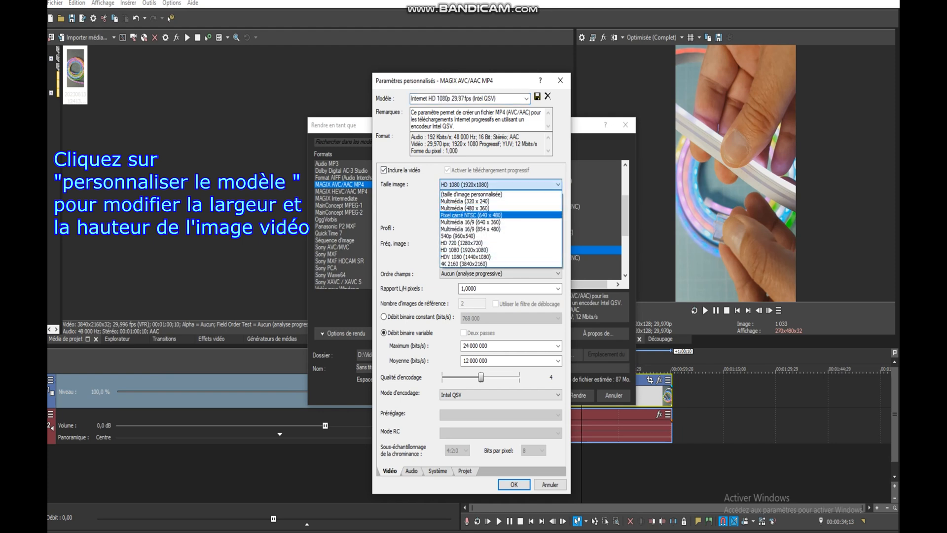
left_click(472, 194)
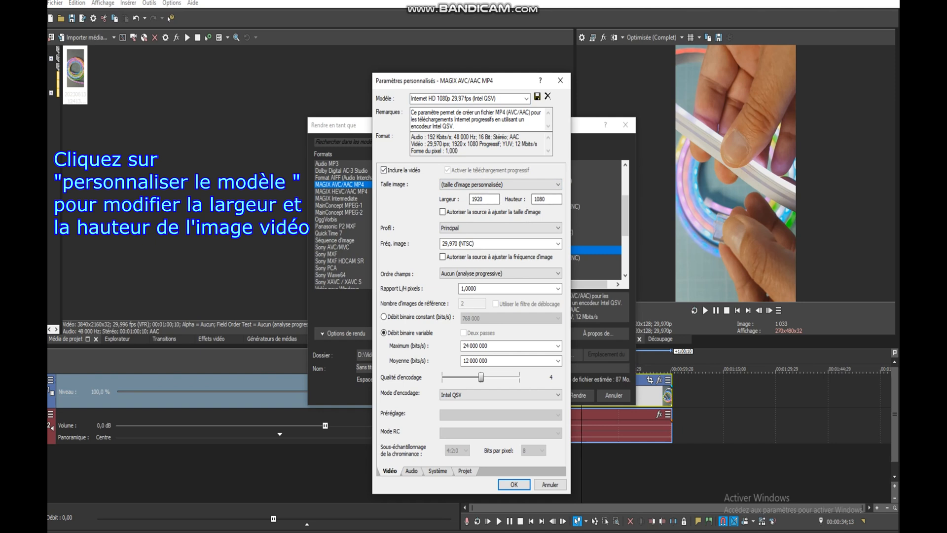
double_click(478, 199)
type("10")
key("Tab")
type("1920")
key("Return")
key("Return")
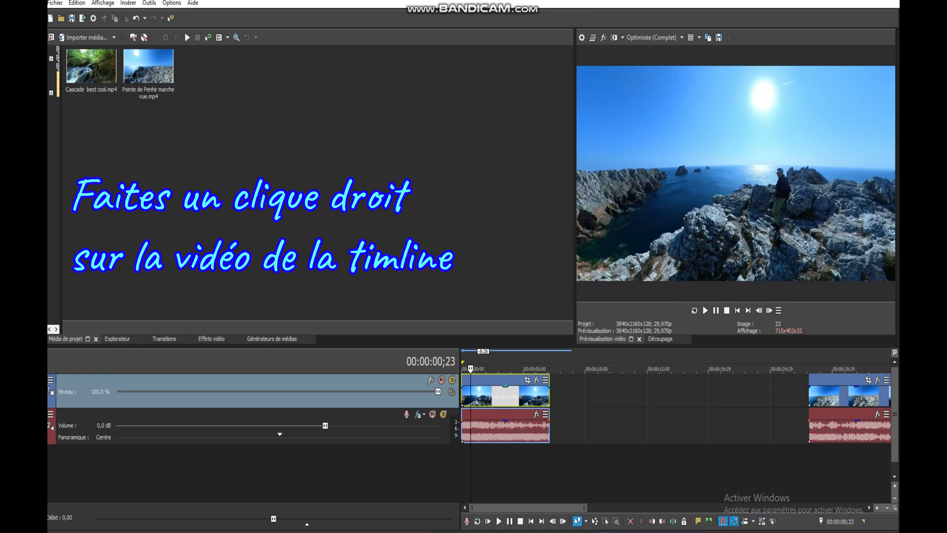
Rotate the media of the first Pointe de Penhir clip on the timeline 90° clockwise (90° sens aig. d'une montre)
right_click(536, 396)
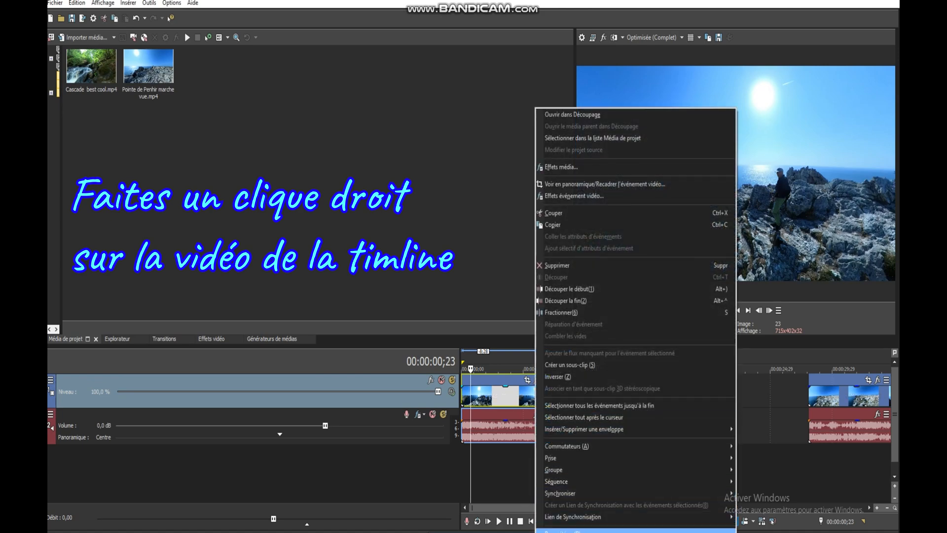
left_click(562, 530)
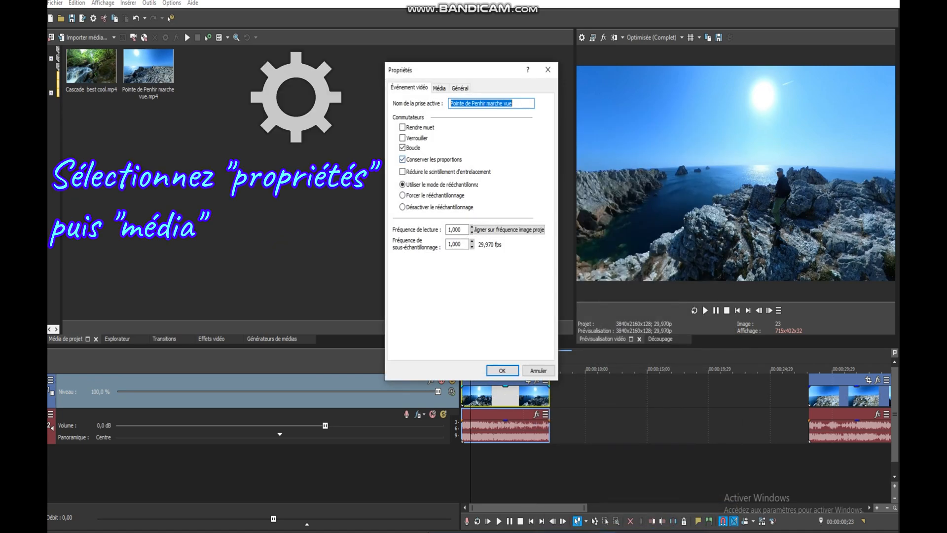
left_click(439, 87)
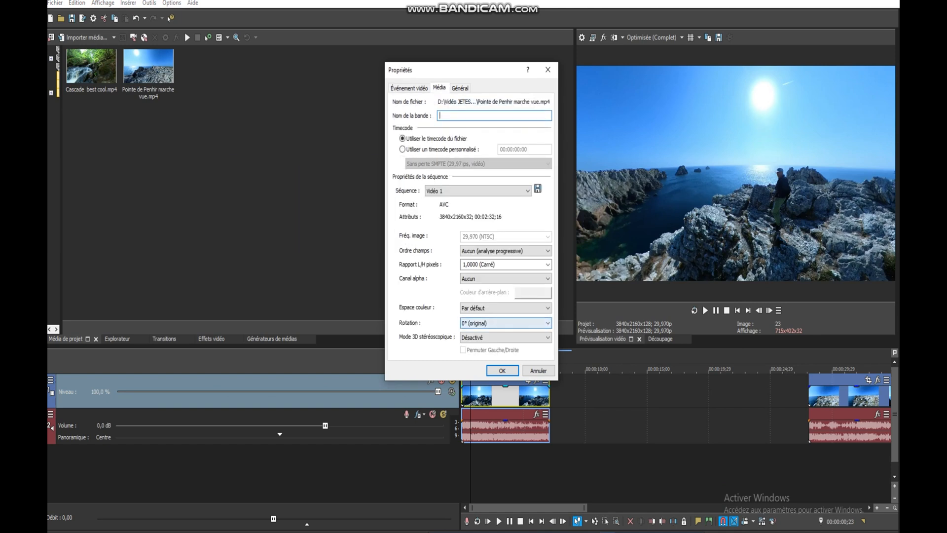
left_click(506, 323)
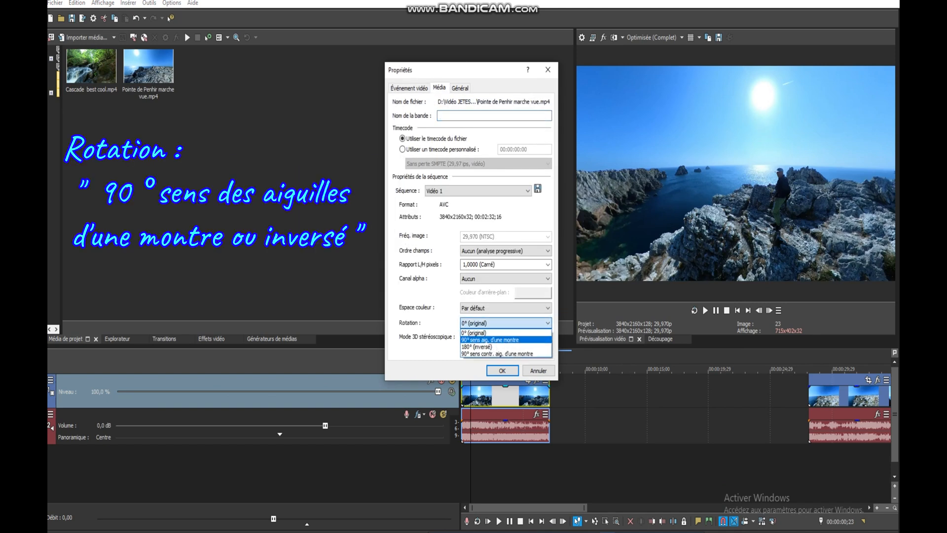
key("Return")
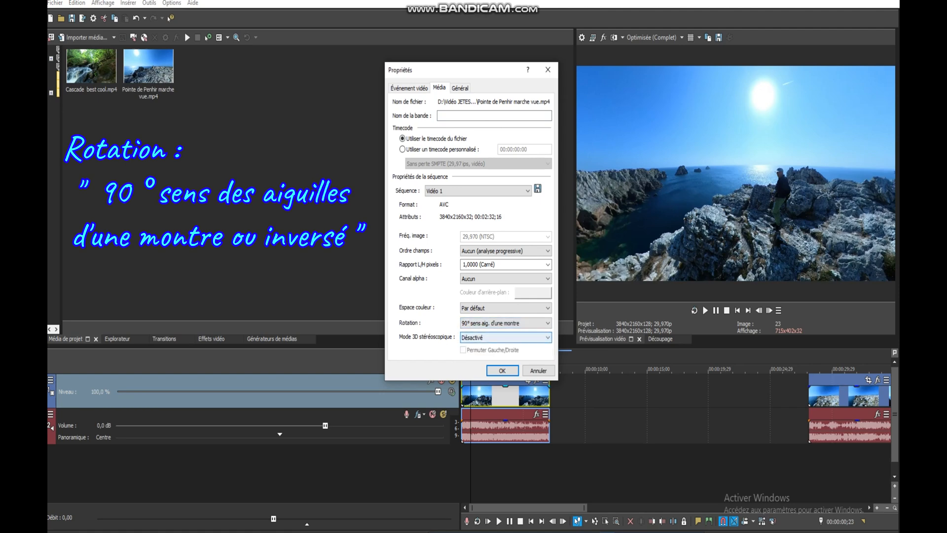
key("Return")
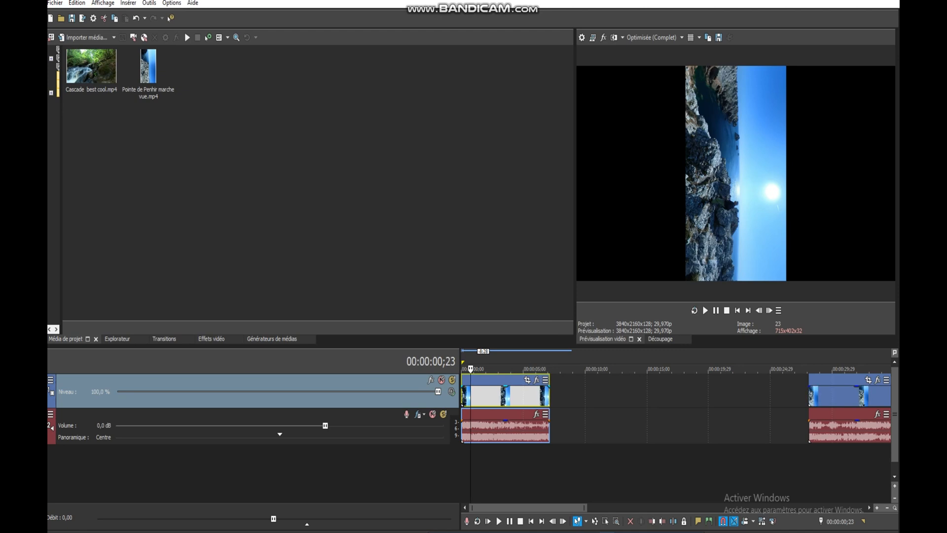
Change the landscape project's video dimensions to a width of 1080 and a height of 1920
key("alt+Return")
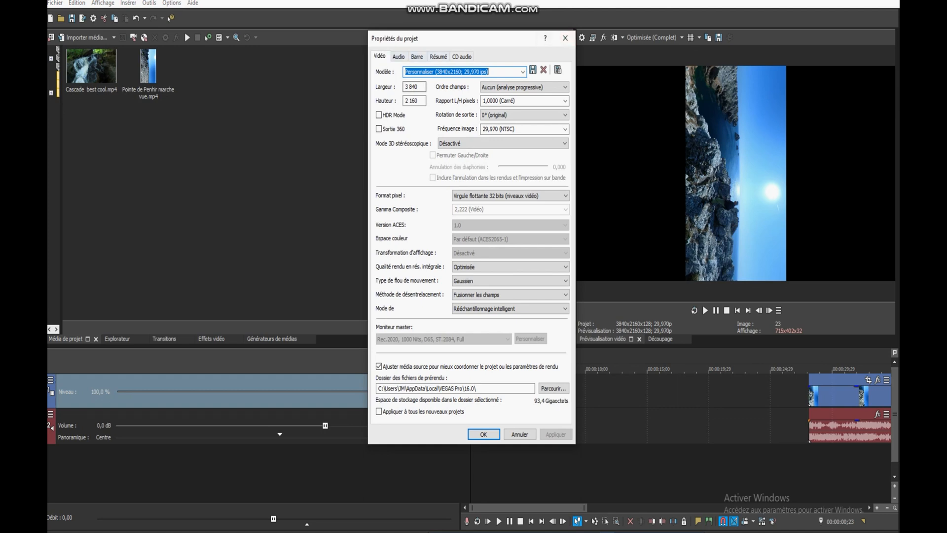
key("Tab")
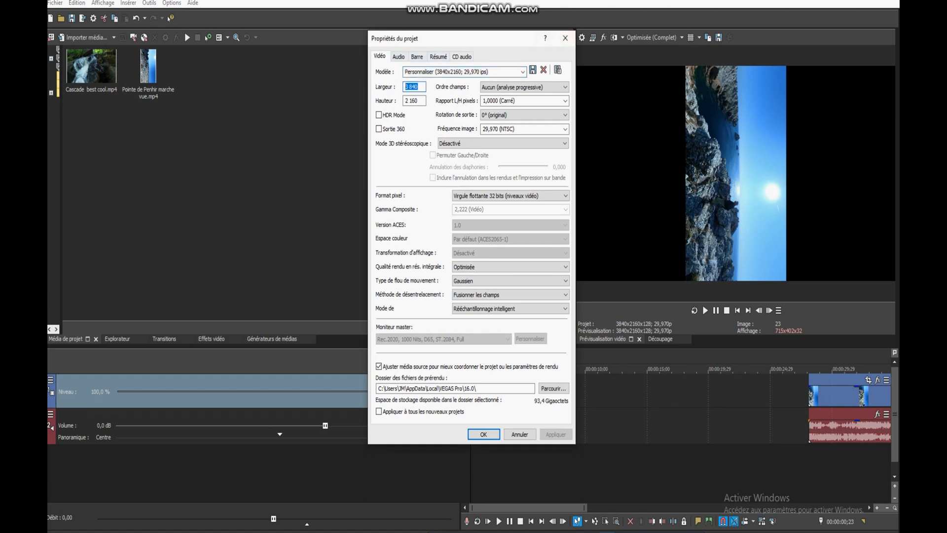
type("1080")
key("Tab")
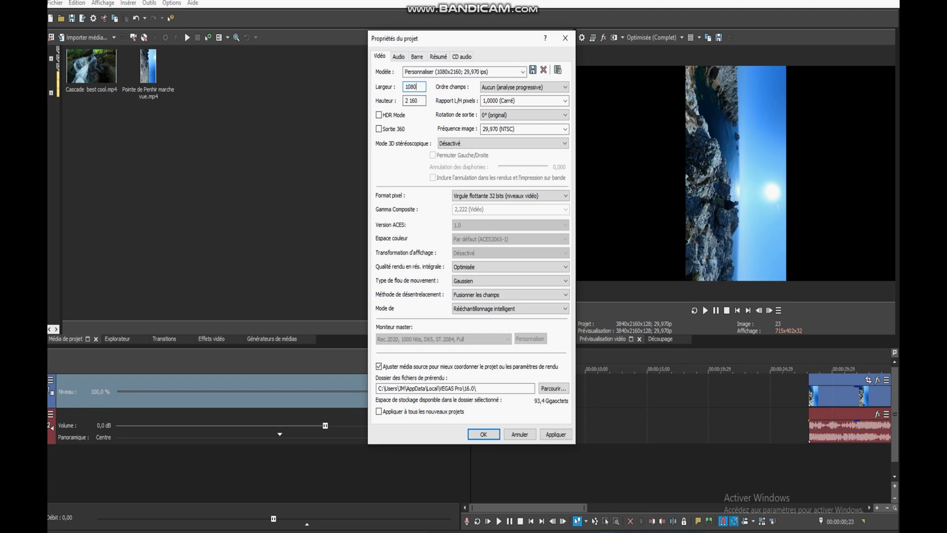
type("1920")
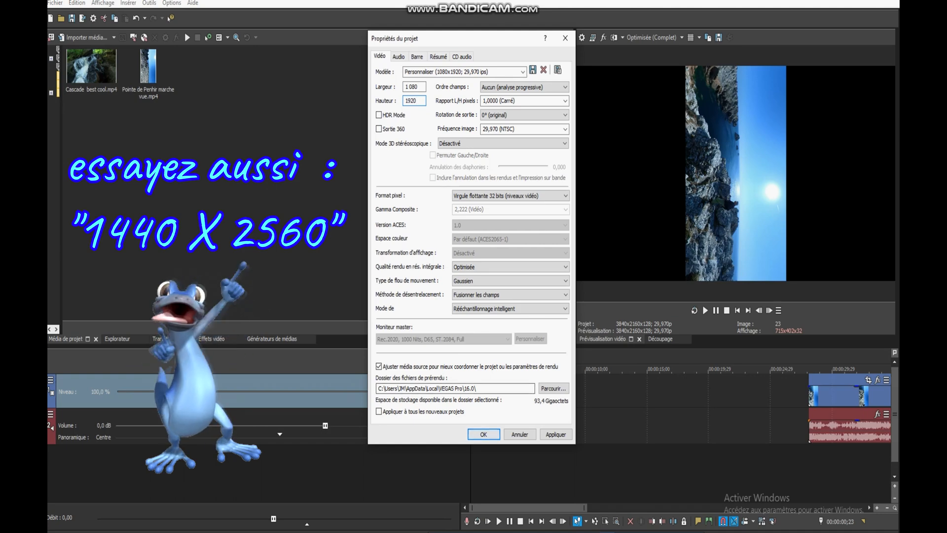
left_click(483, 434)
Open the render settings for the rotated project and select the Internet HD 1080p 29,97 fps (Intel QSV) template
left_click(54, 3)
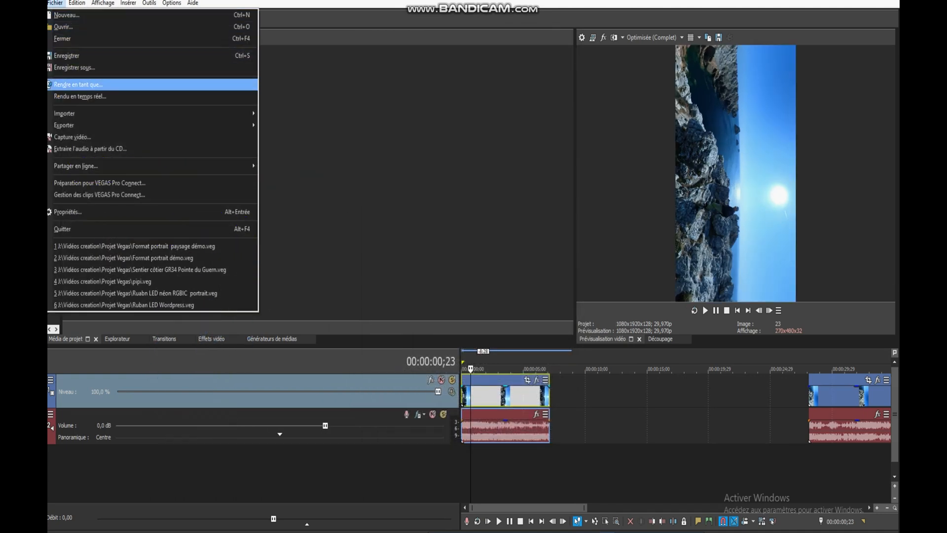
left_click(79, 85)
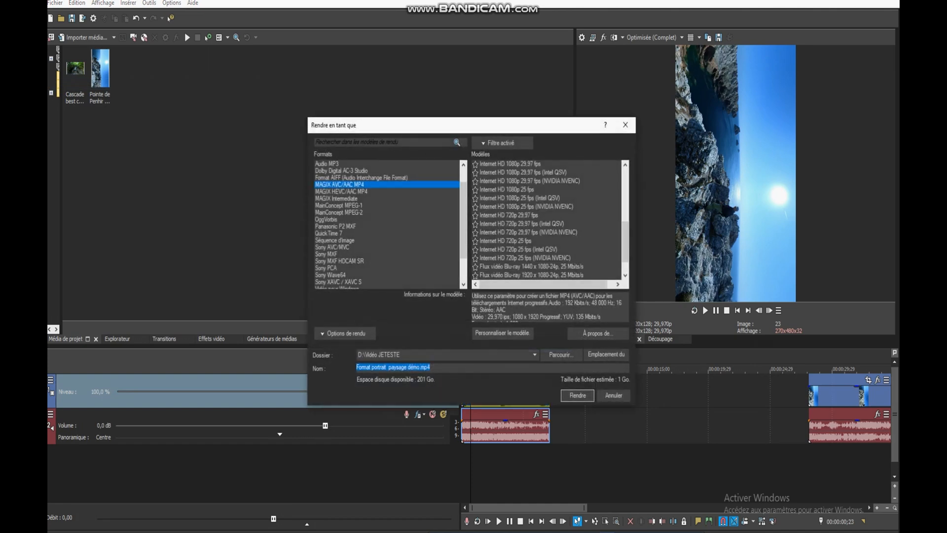
scroll(546, 220, "down", 1)
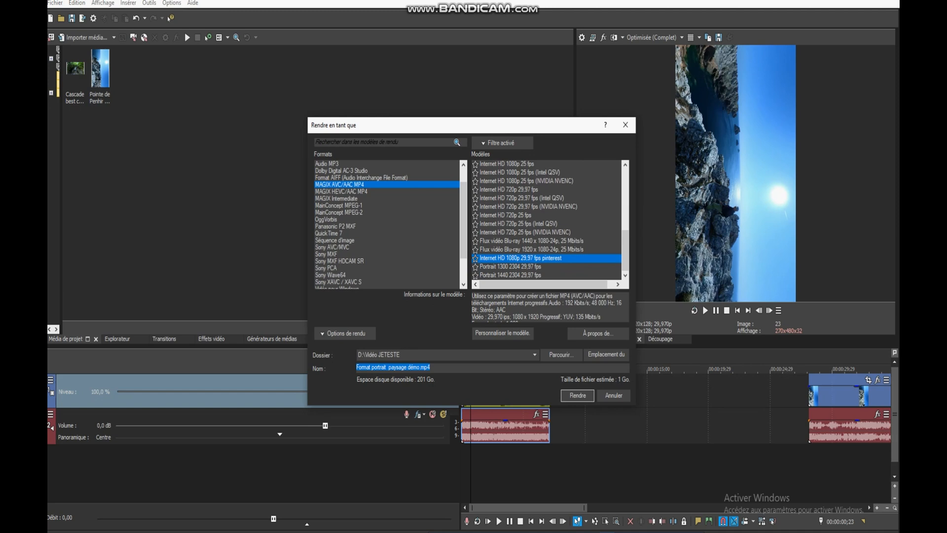
left_click(522, 198)
scroll(522, 198, "up", 4)
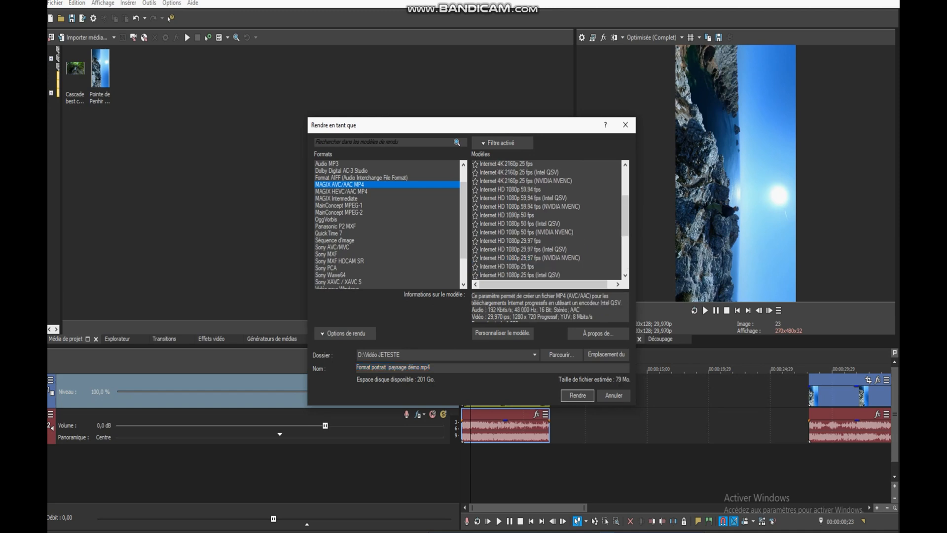
left_click(523, 250)
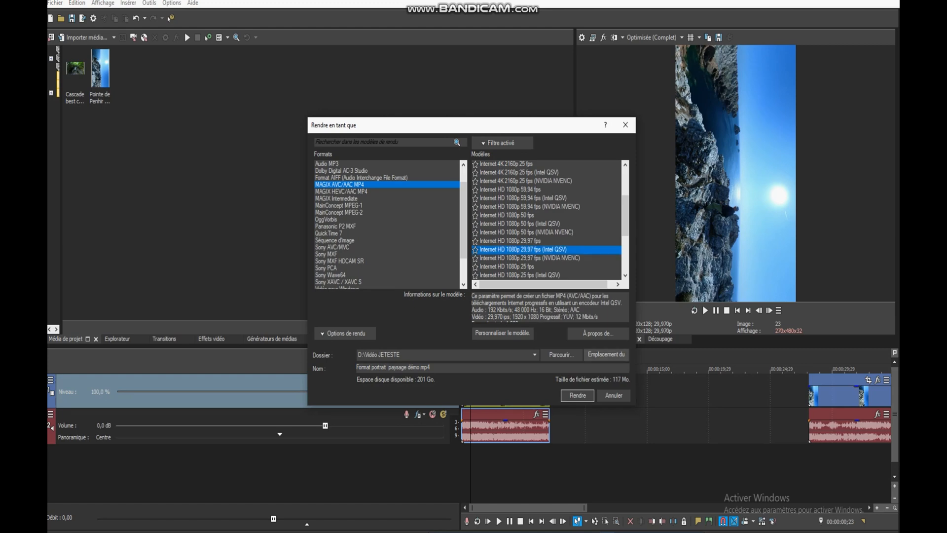
Customize the selected render template with a custom frame size of 1080 × 1920 and accept the settings
left_click(502, 333)
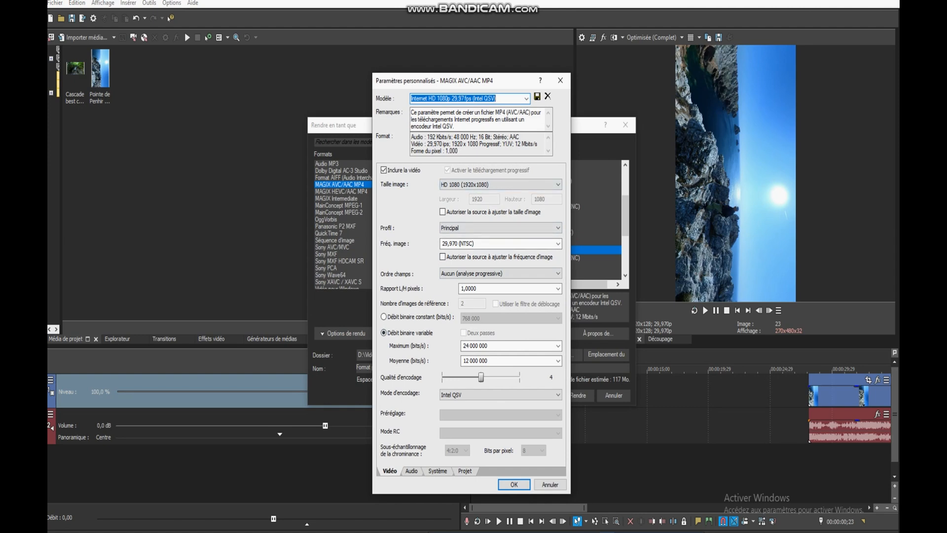
left_click(523, 185)
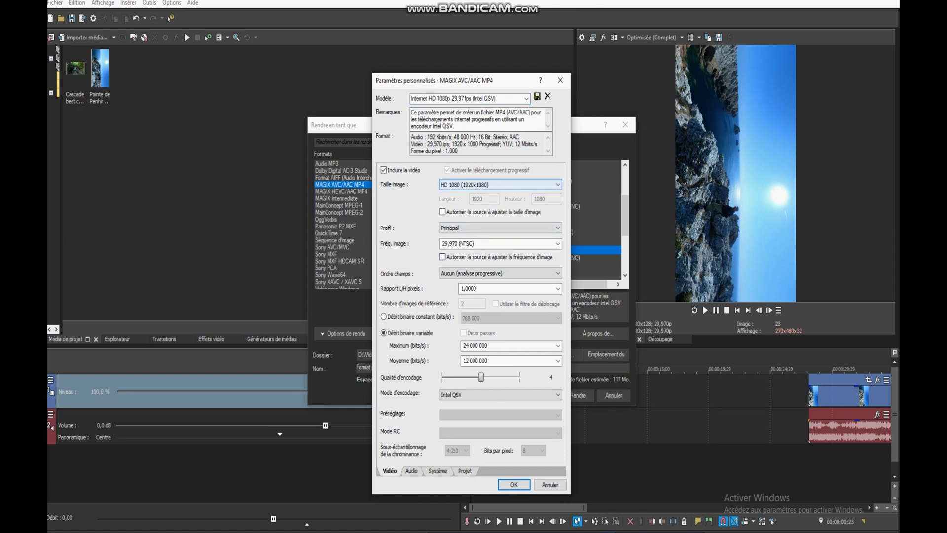
left_click(523, 185)
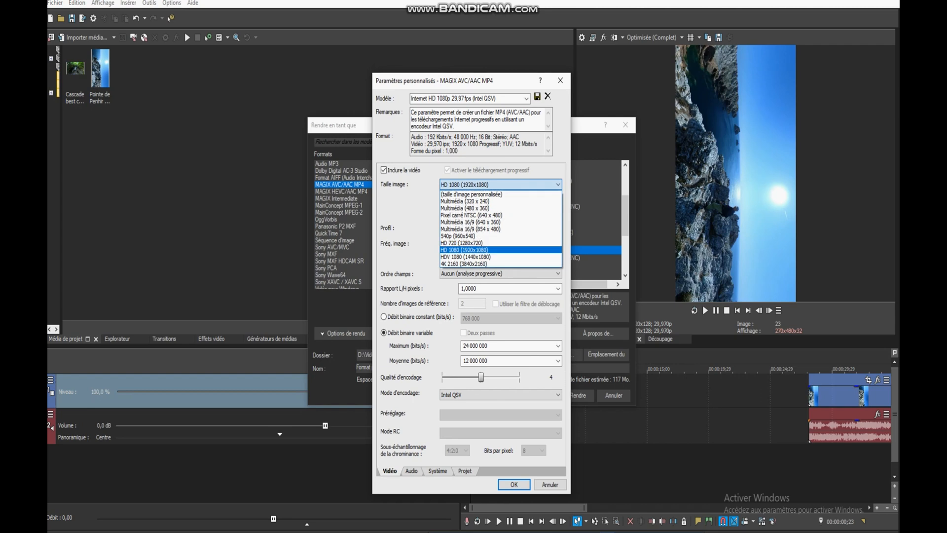
left_click(493, 194)
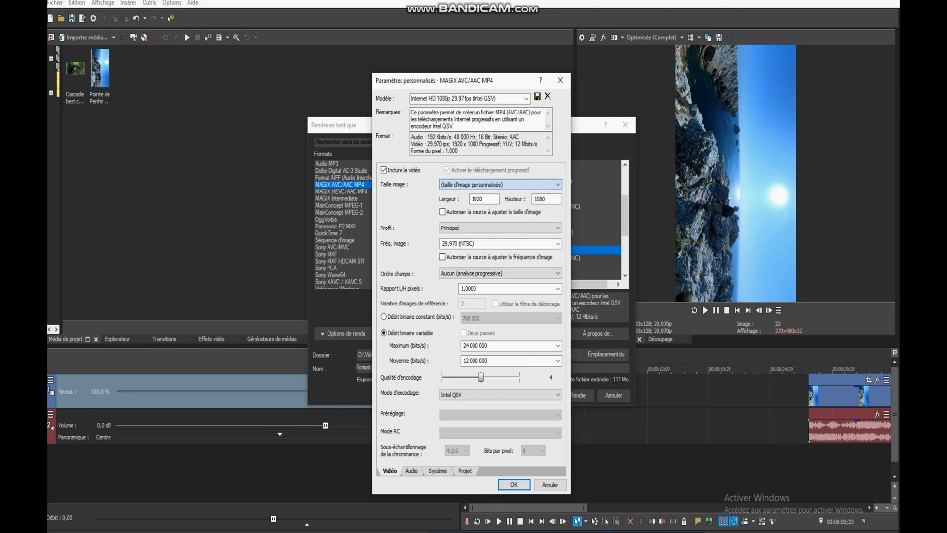
double_click(478, 200)
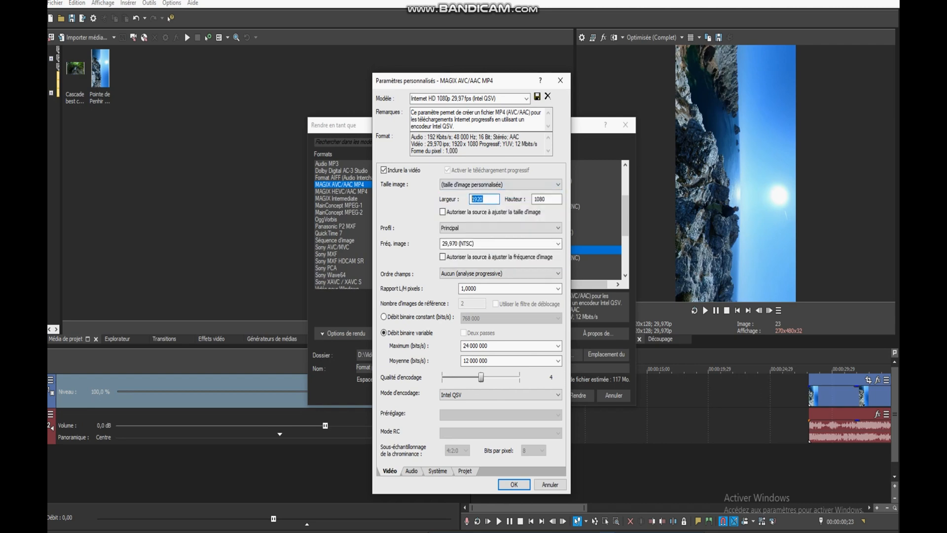
type("10")
key("Tab")
type("192")
left_click(483, 200)
key("Return")
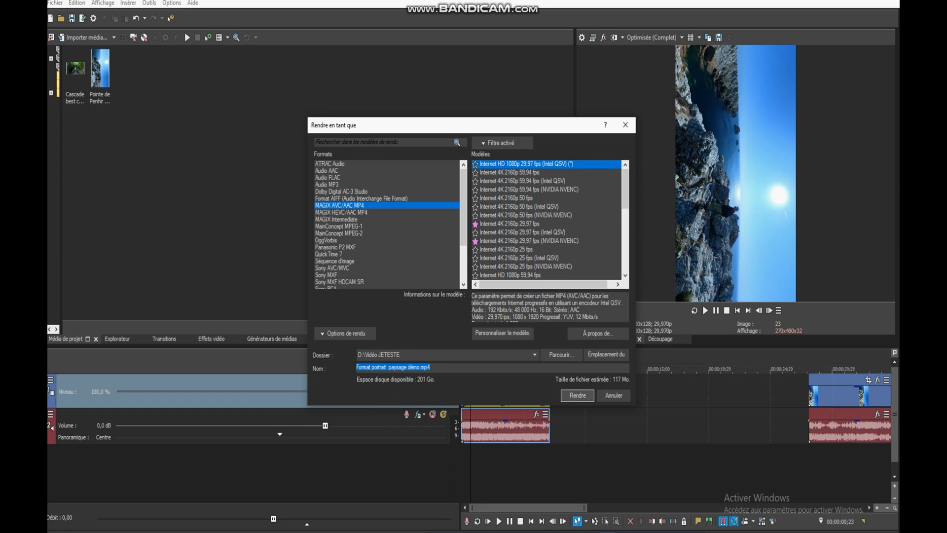
key("Return")
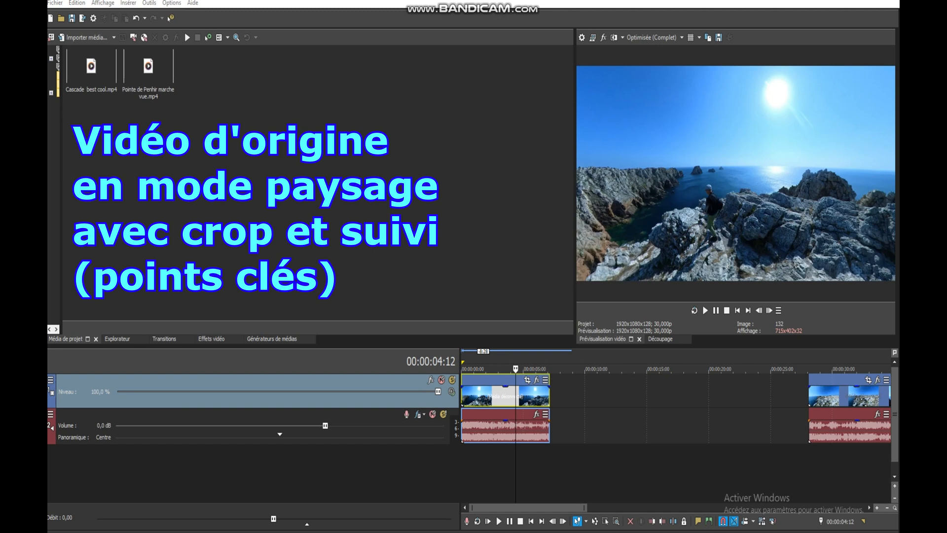
Change the original landscape project's video dimensions to a width of 1080 and a height of 1920
left_click(582, 37)
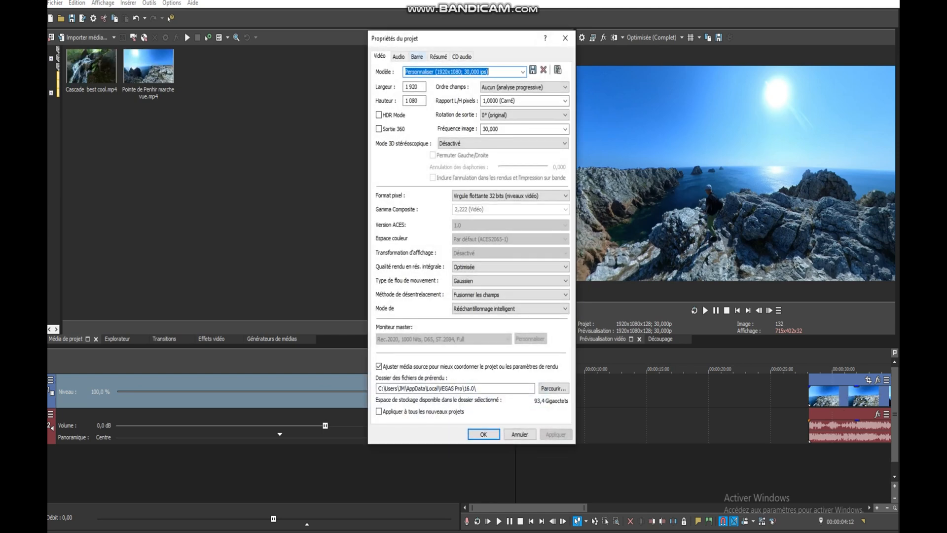
double_click(413, 87)
type("1080")
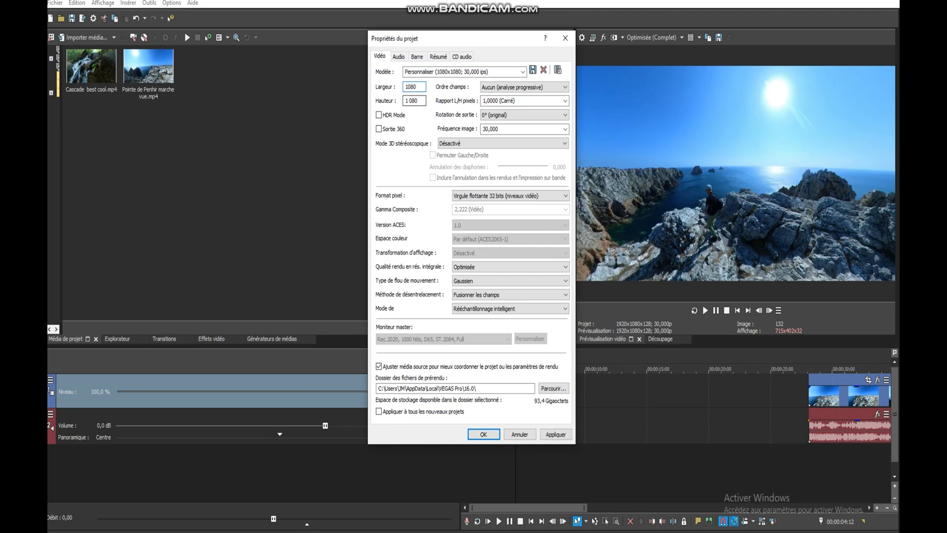
key("Tab")
type("1920")
left_click(484, 434)
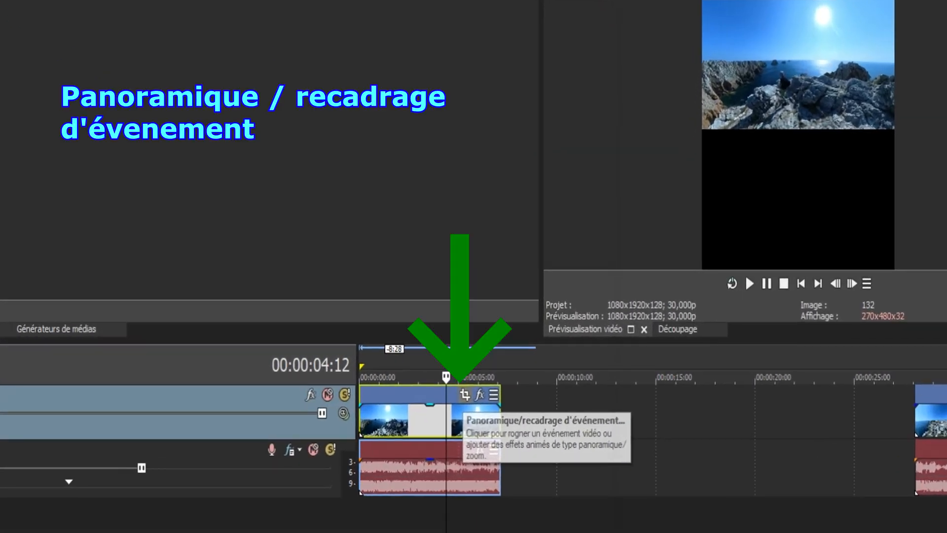
Open the pan/crop settings of the first Pointe de Penhir clip and match its crop frame to the output format
left_click(465, 394)
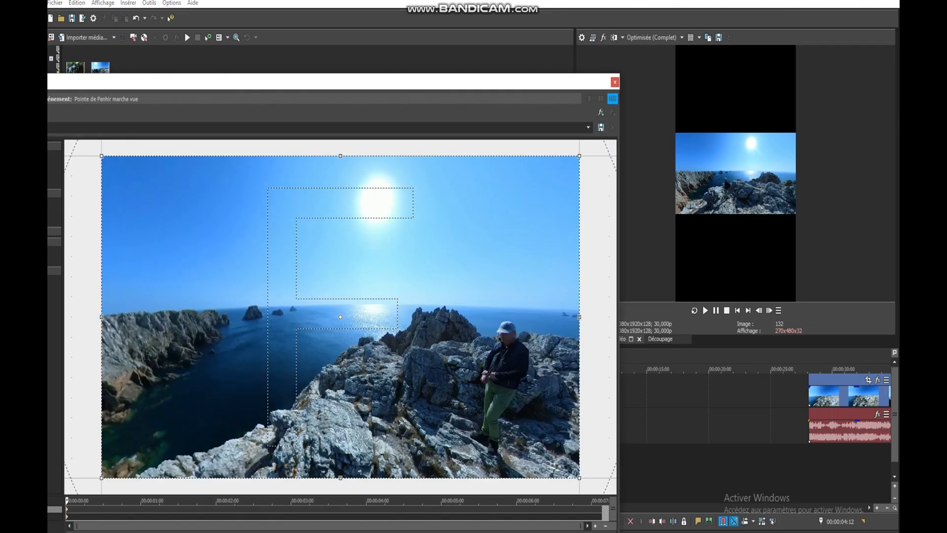
left_click_drag(464, 82, 520, 72)
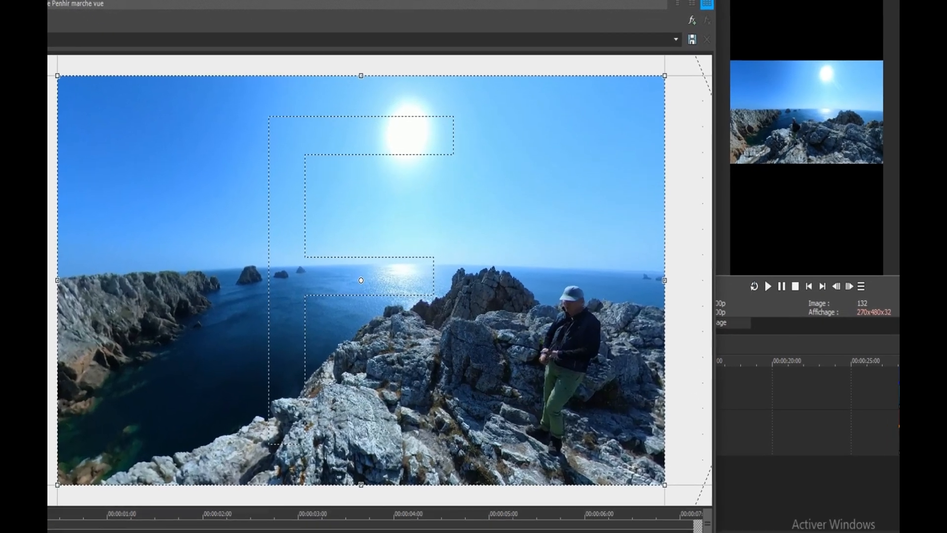
right_click(507, 298)
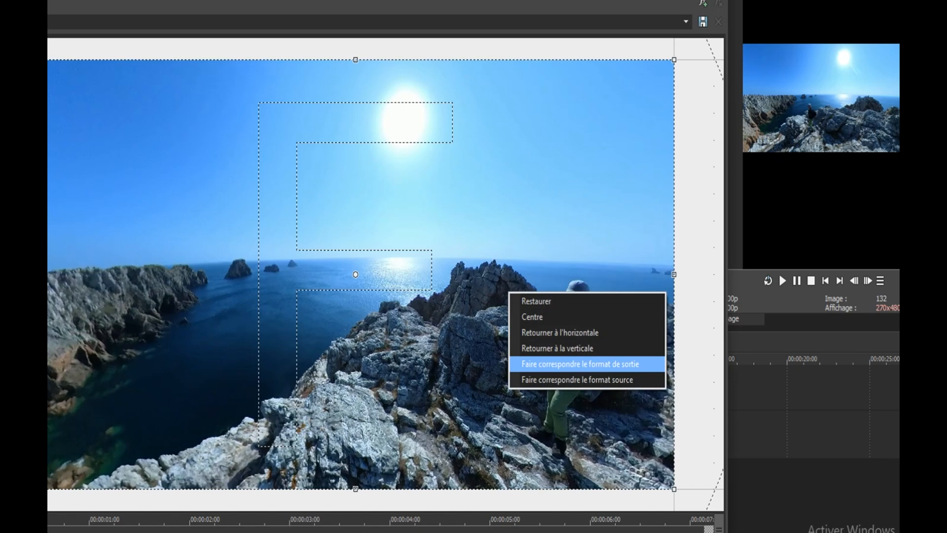
left_click(580, 363)
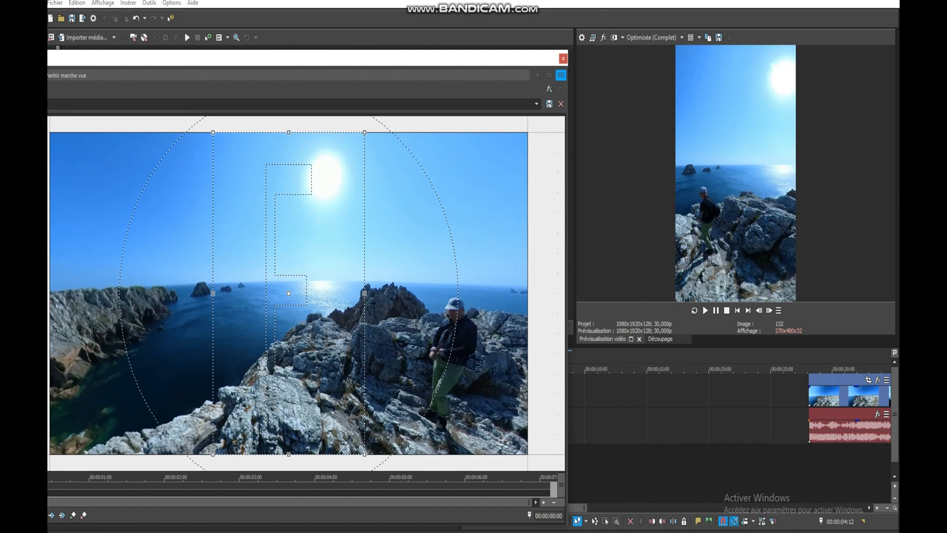
Examine the man's movement relative to the portrait crop frame by scrubbing through the start of the clip
left_click_drag(442, 59, 308, 57)
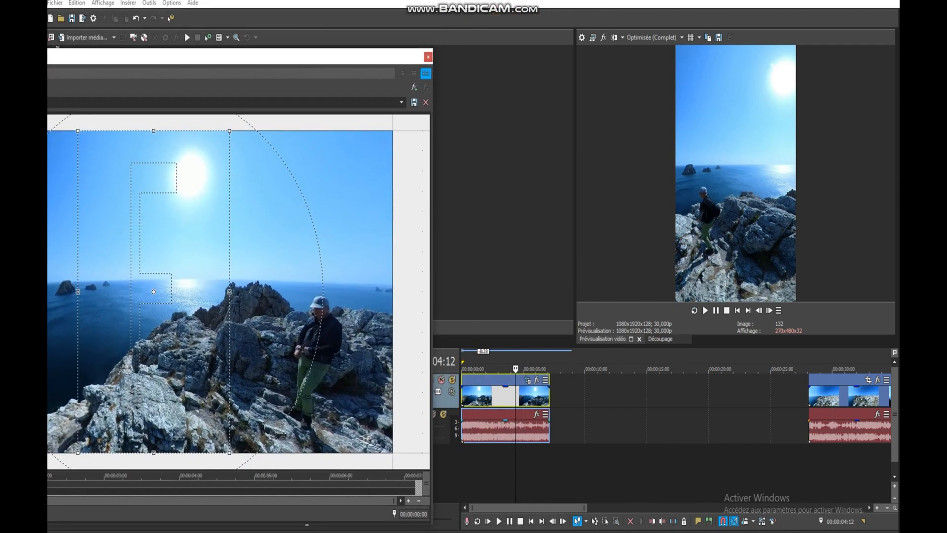
left_click_drag(516, 369, 468, 369)
left_click_drag(345, 57, 853, 35)
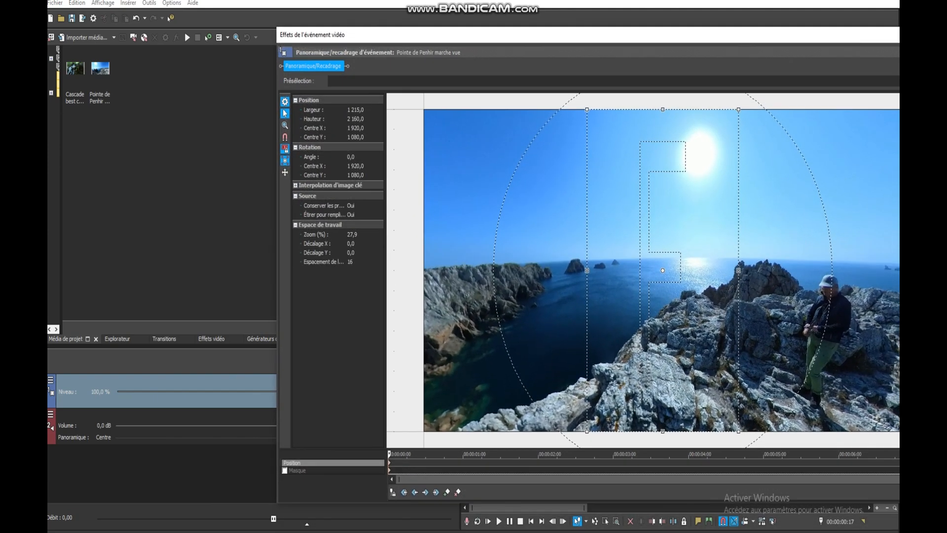
left_click_drag(390, 453, 478, 454)
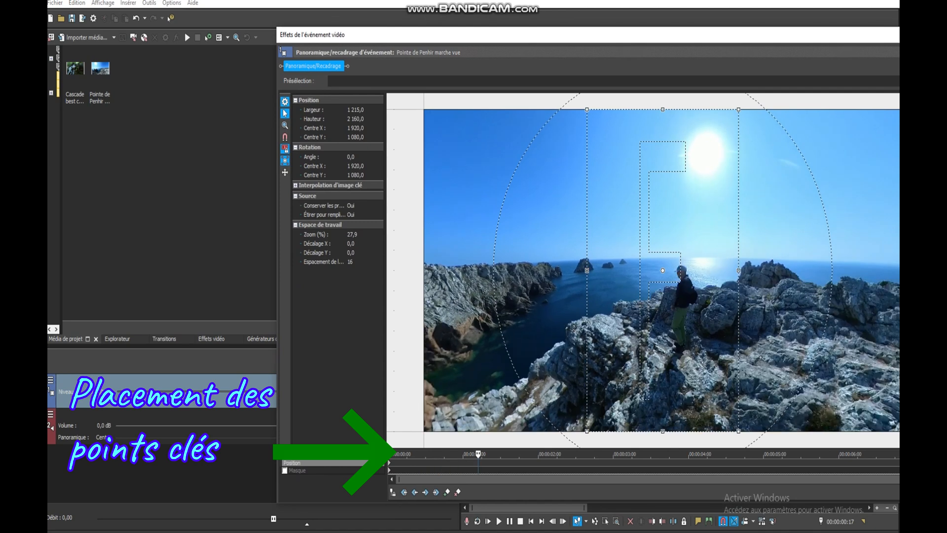
left_click_drag(478, 453, 389, 454)
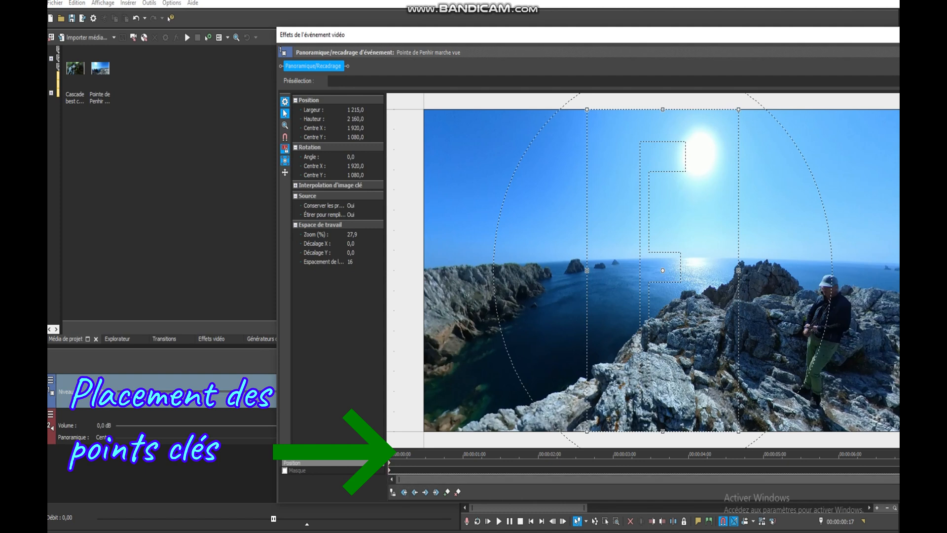
Enable alignment and place the crop frame over the man at the clip's start, centred at X 3120, Y 1080
mouse_move(662, 271)
left_mouse_down()
mouse_move(732, 283)
mouse_move(663, 283)
left_mouse_up()
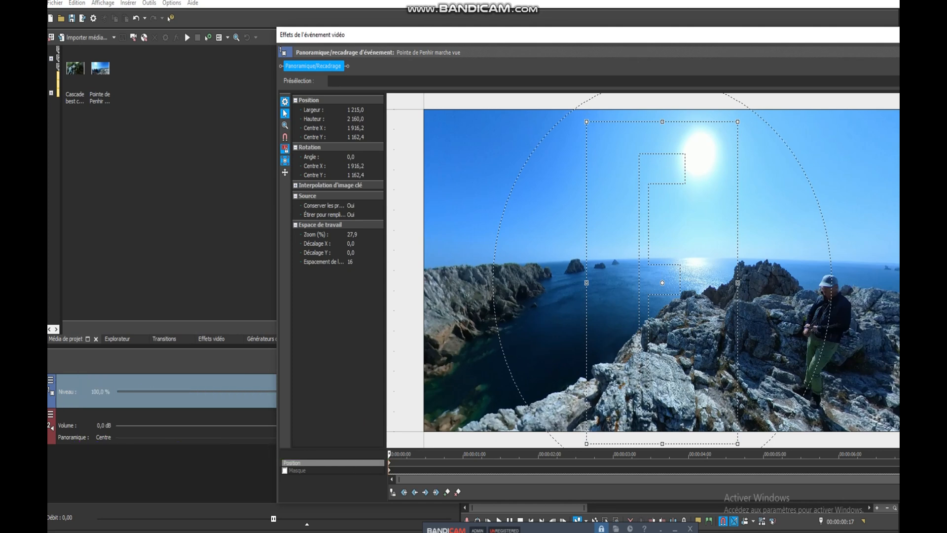
left_click_drag(663, 283, 702, 270)
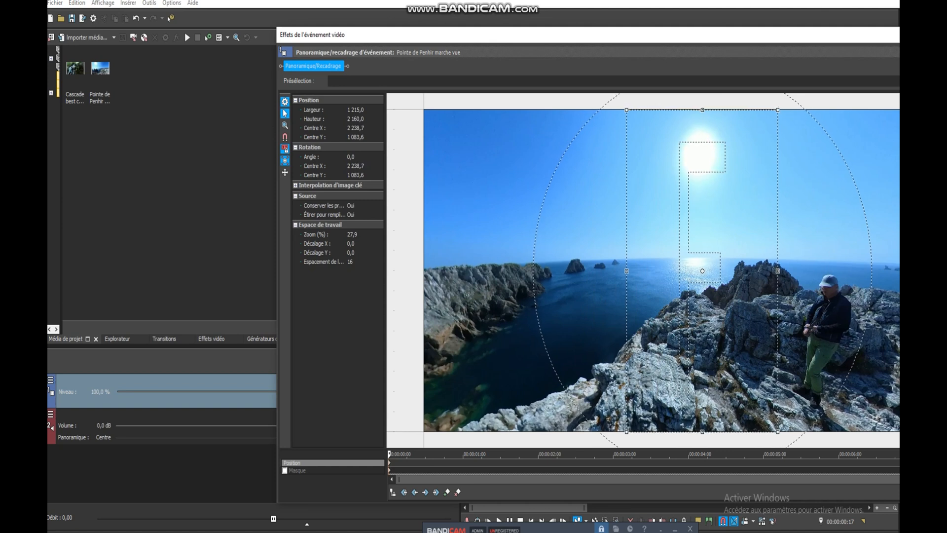
left_click(356, 128)
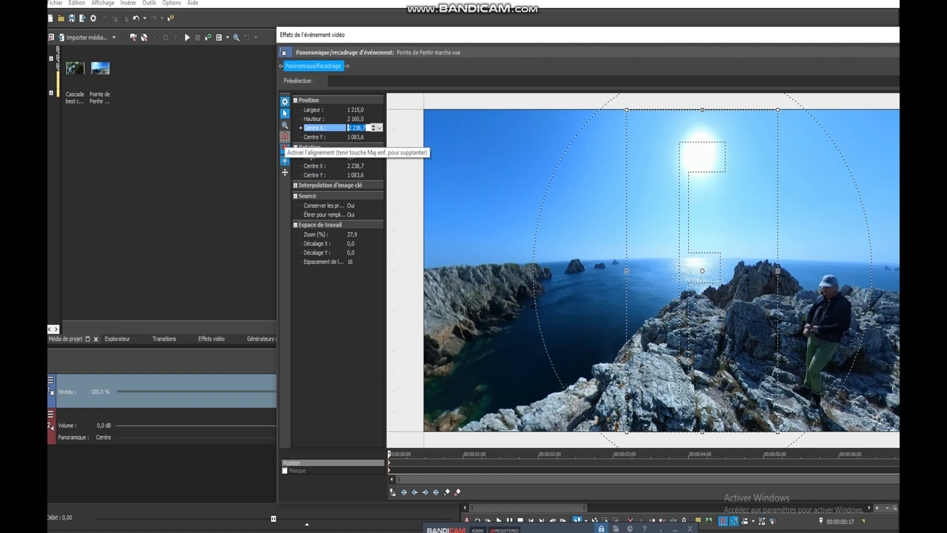
left_click(285, 138)
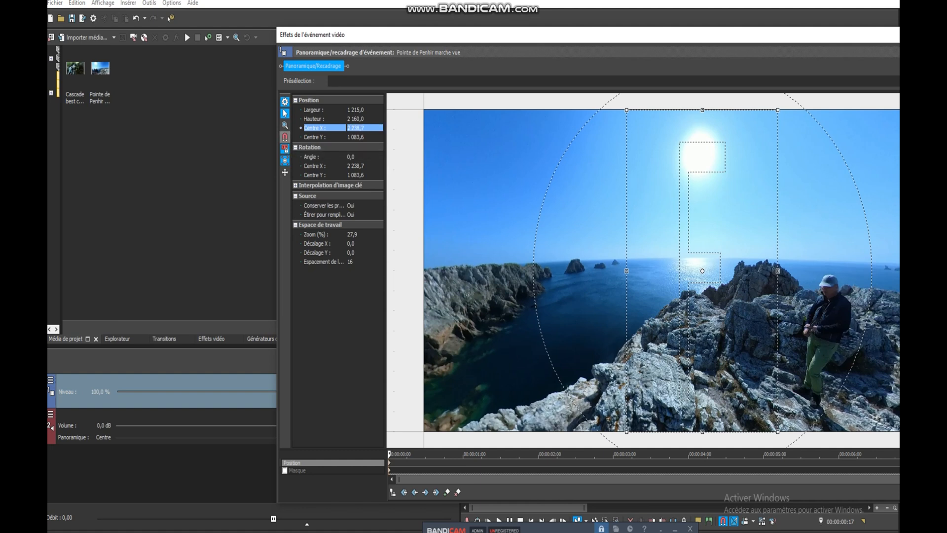
left_click_drag(702, 271, 812, 271)
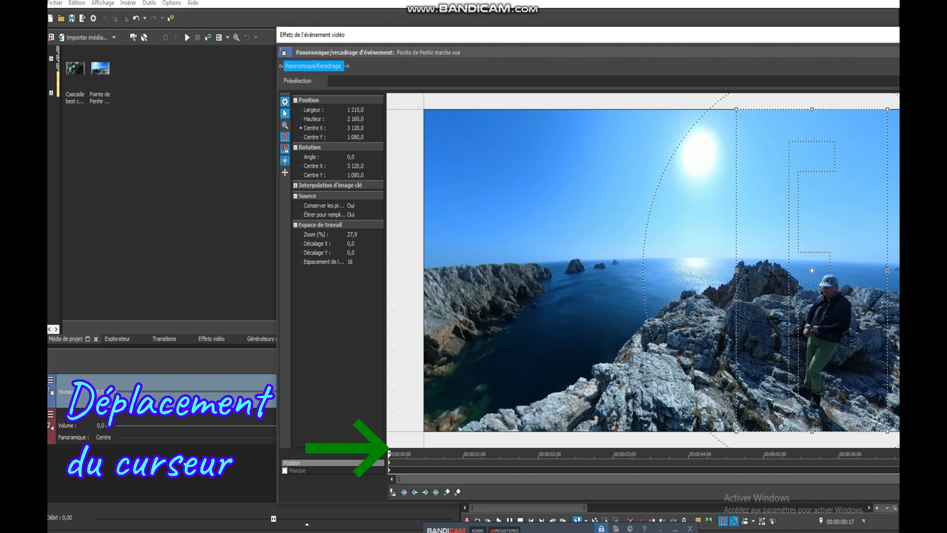
Keyframe the crop to follow the man, with centre X 2160 at about 1 second and 1680 at about 2 and 6 seconds
left_click_drag(389, 453, 473, 453)
left_click_drag(812, 270, 692, 270)
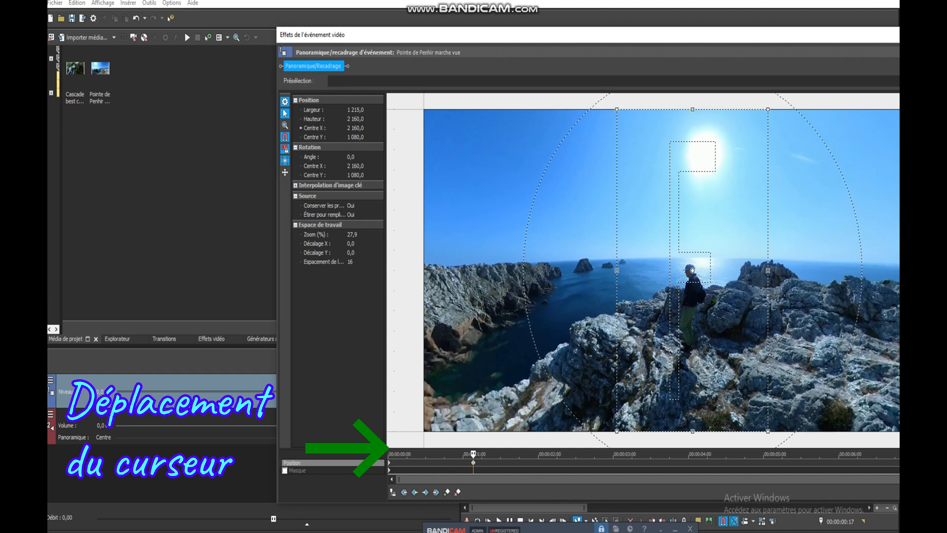
left_click_drag(473, 454, 567, 453)
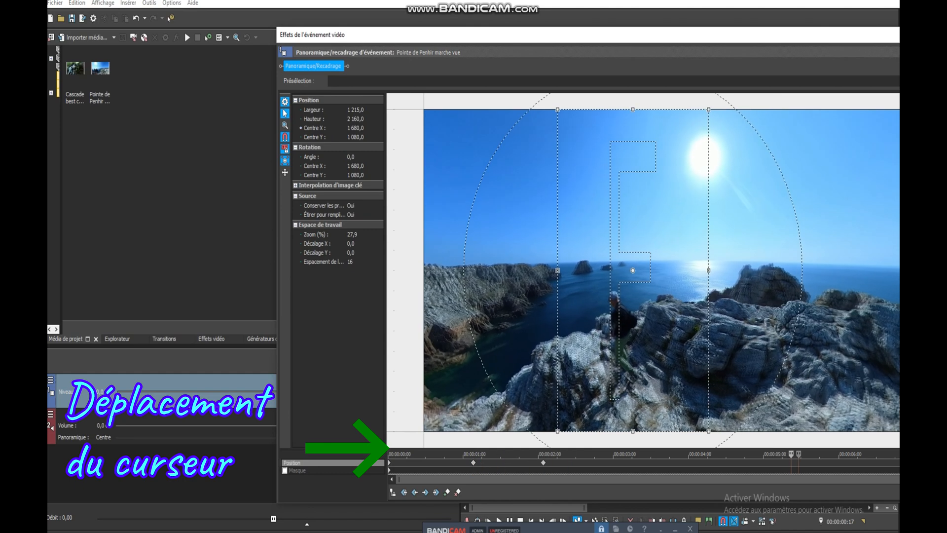
left_click_drag(798, 453, 846, 453)
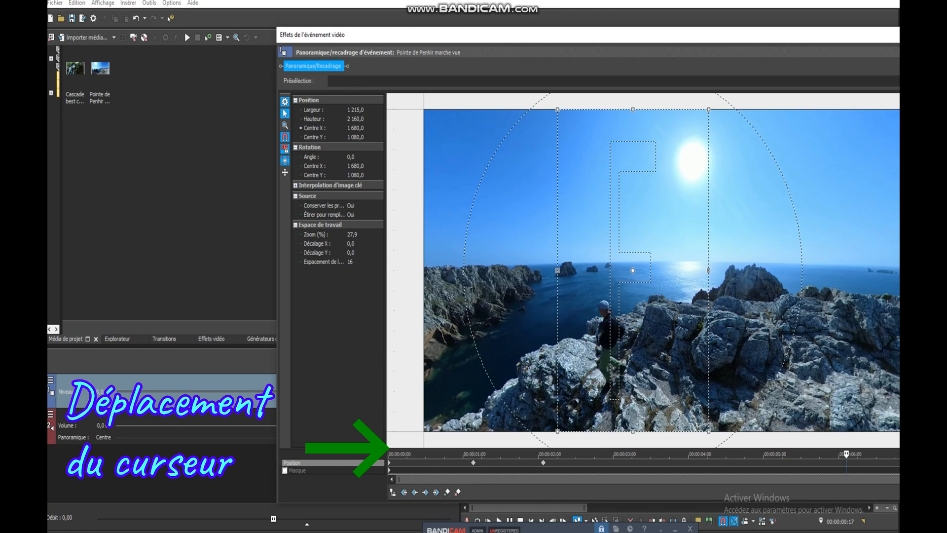
left_click_drag(586, 35, 492, 45)
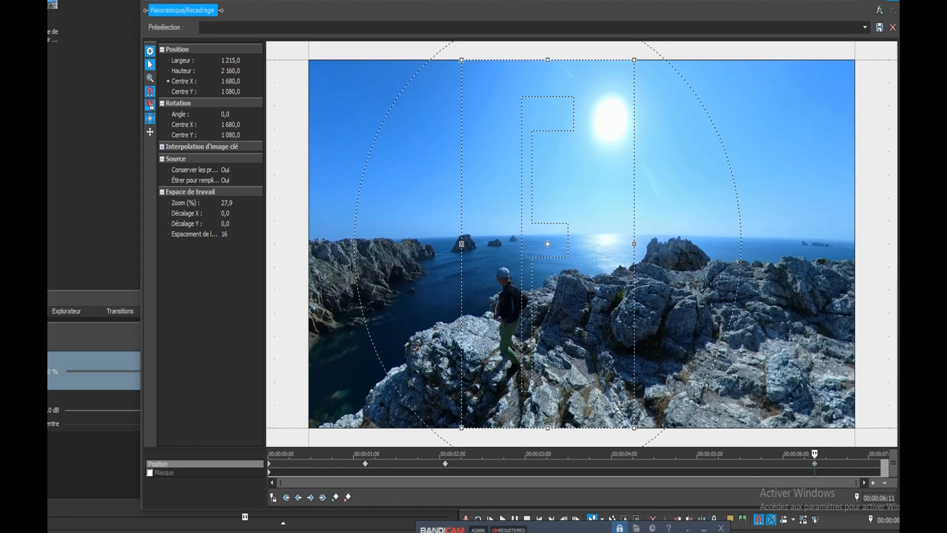
Add a crop keyframe at 00:00:04:02 with the frame centred at X 1680
left_click_drag(814, 453, 617, 453)
left_click_drag(548, 243, 581, 243)
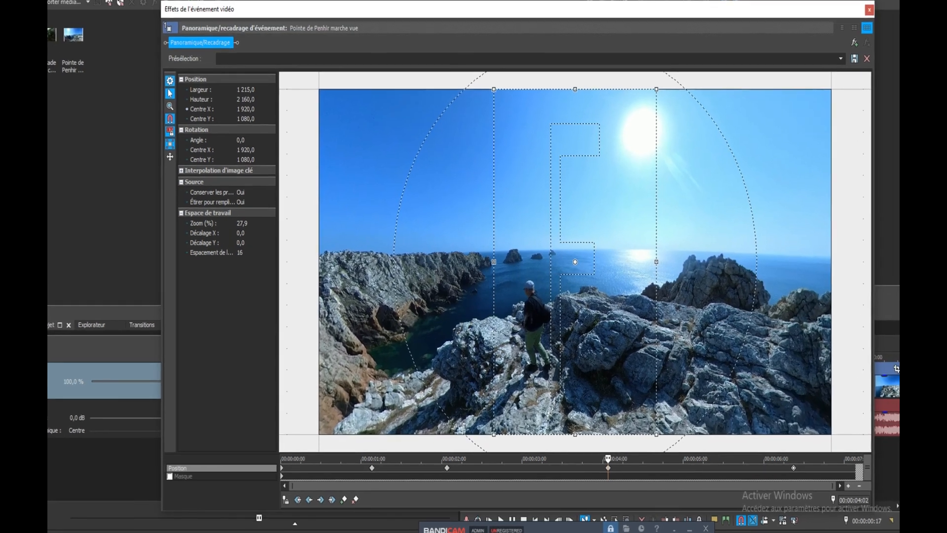
left_click_drag(581, 244, 547, 244)
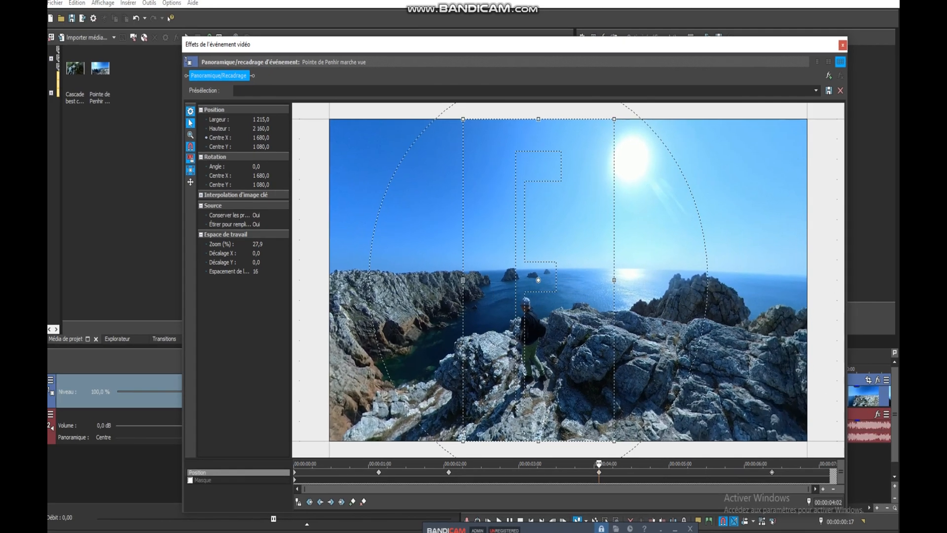
Check the framing between the last keyframes, close the pan/crop settings and preview the cropped clip on the timeline
mouse_move(599, 463)
left_mouse_down()
mouse_move(349, 463)
mouse_move(597, 464)
left_mouse_up()
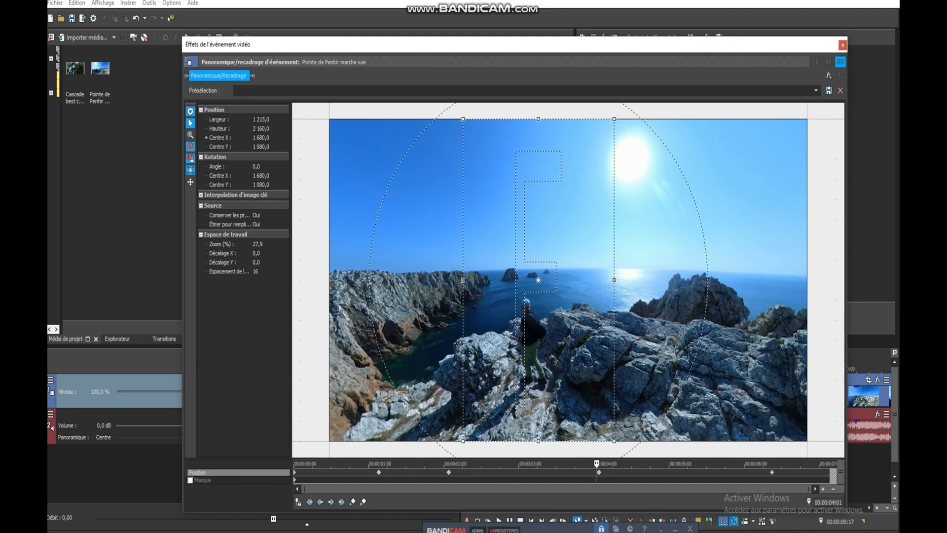
left_click_drag(596, 464, 702, 464)
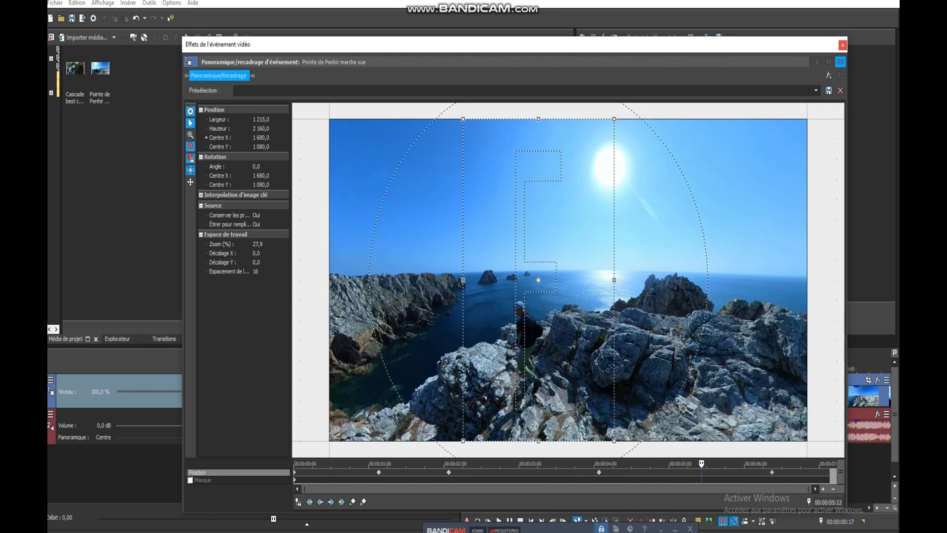
left_click(842, 45)
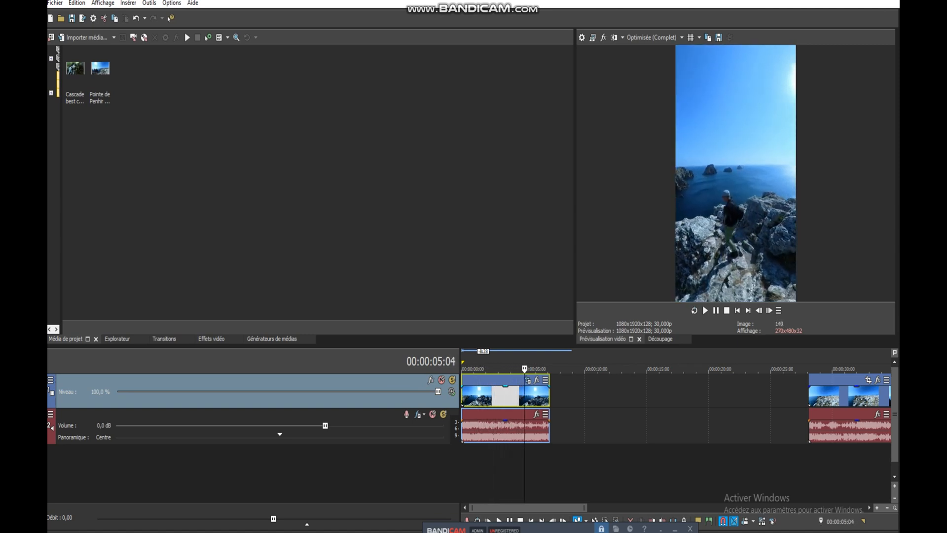
left_click_drag(538, 368, 481, 369)
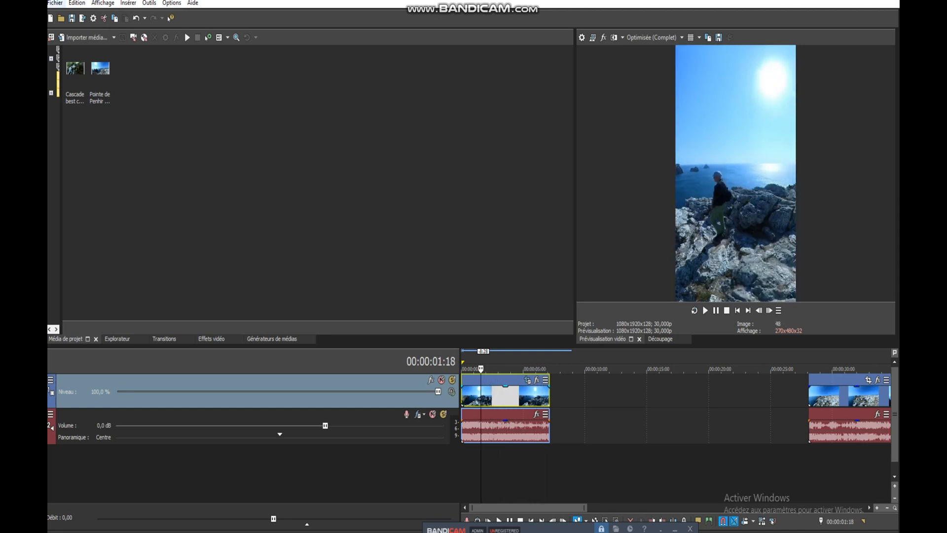
Customise the MAGIX AVC/AAC MP4 render template Internet HD 1080p 29,97 fps (Intel QSV) with a constant bit rate of 14 000 000 bits/s
left_click(55, 3)
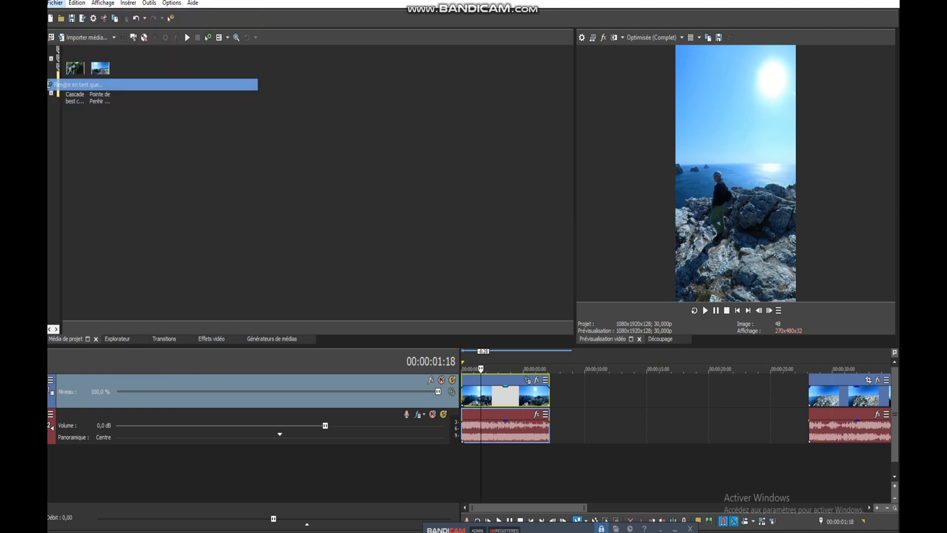
left_click(78, 85)
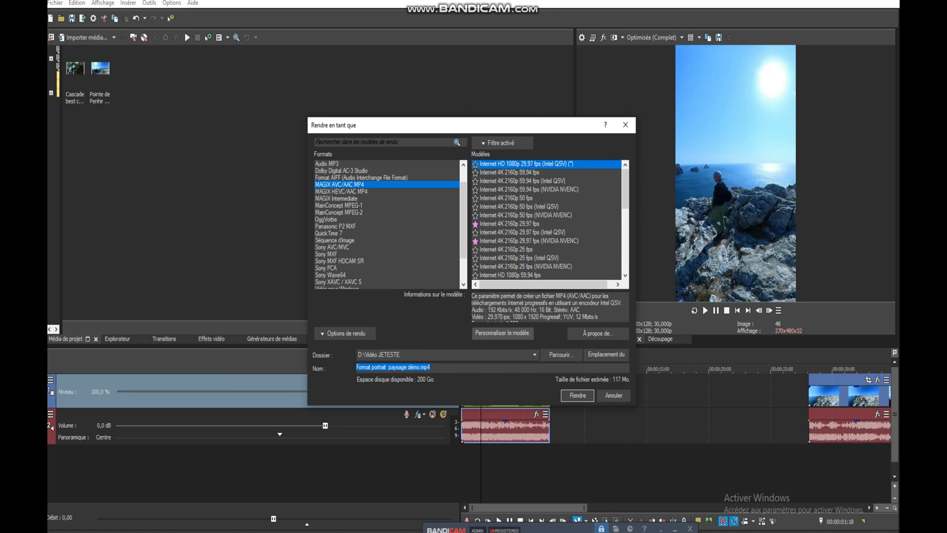
left_click(502, 333)
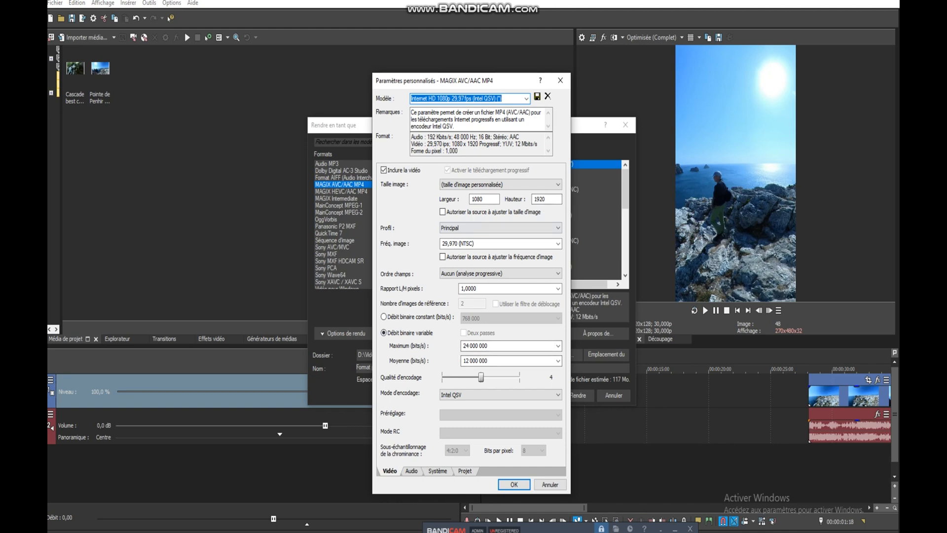
left_click(383, 316)
left_click(558, 318)
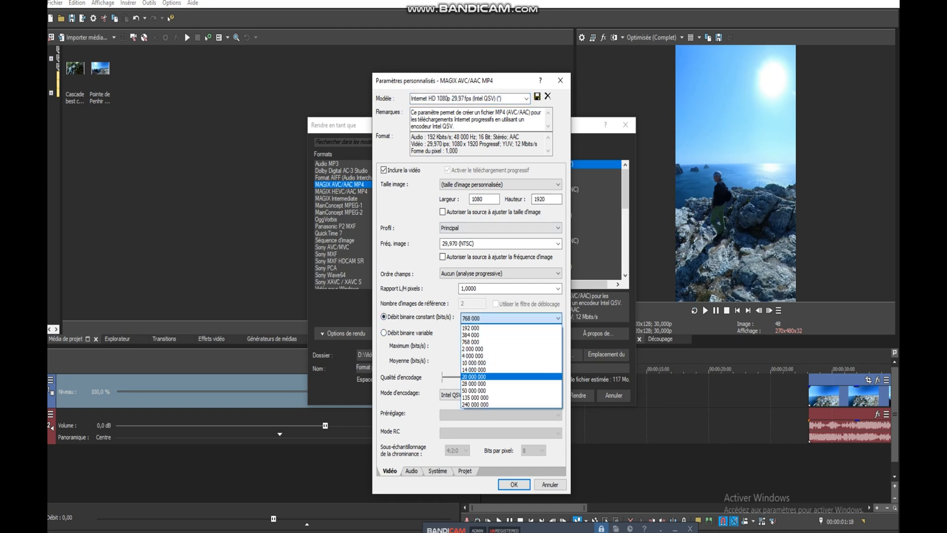
left_click(474, 377)
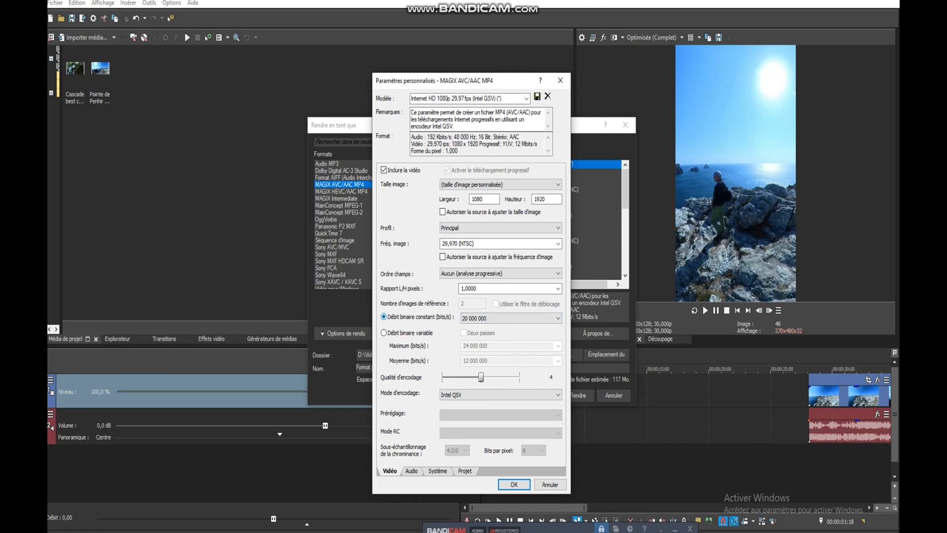
left_click(558, 318)
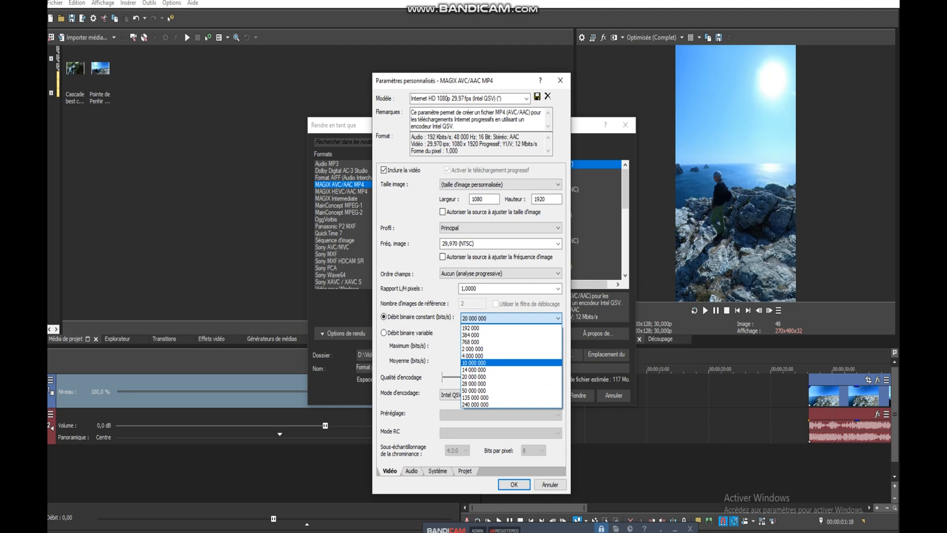
left_click(474, 369)
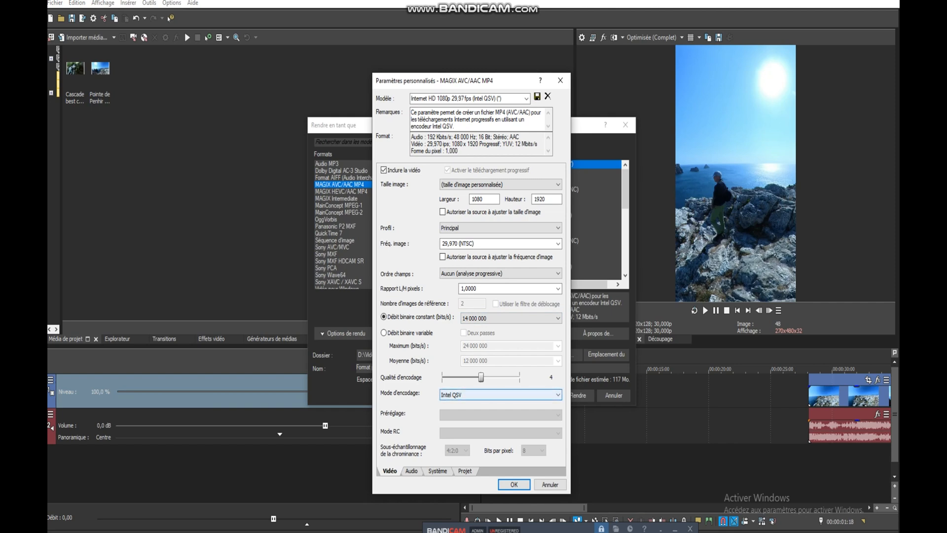
Keep Intel QSV as the encode mode, accept the custom template settings and render the project as Format portrait paysage démo.mp4
left_click(500, 394)
left_click(500, 395)
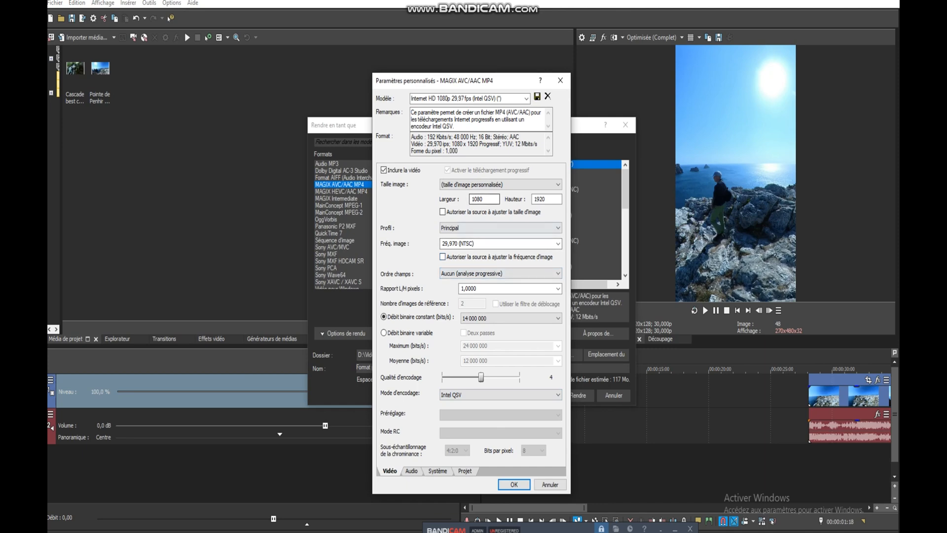
left_click(514, 484)
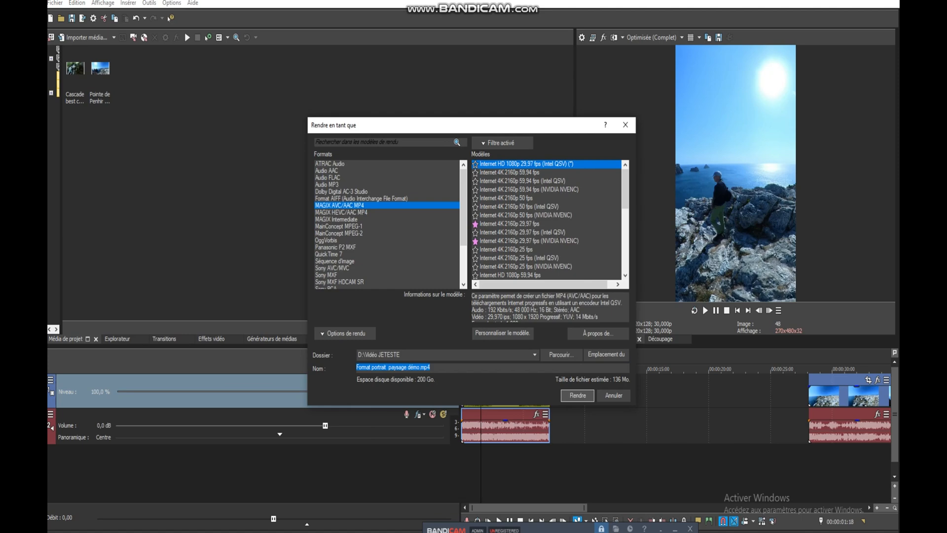
key("Return")
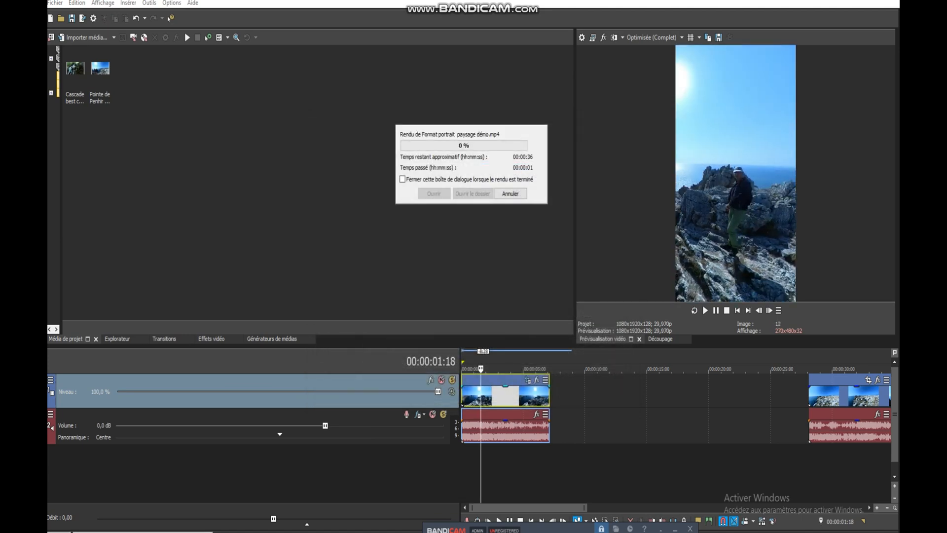